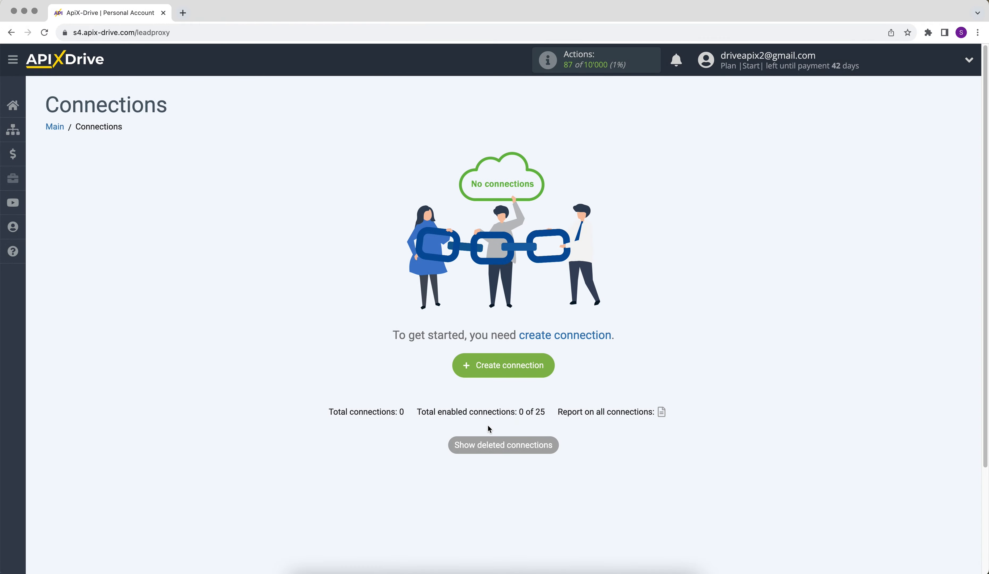
Create a new connection and choose Rocket.Chat as the data source system.
left_click(465, 367)
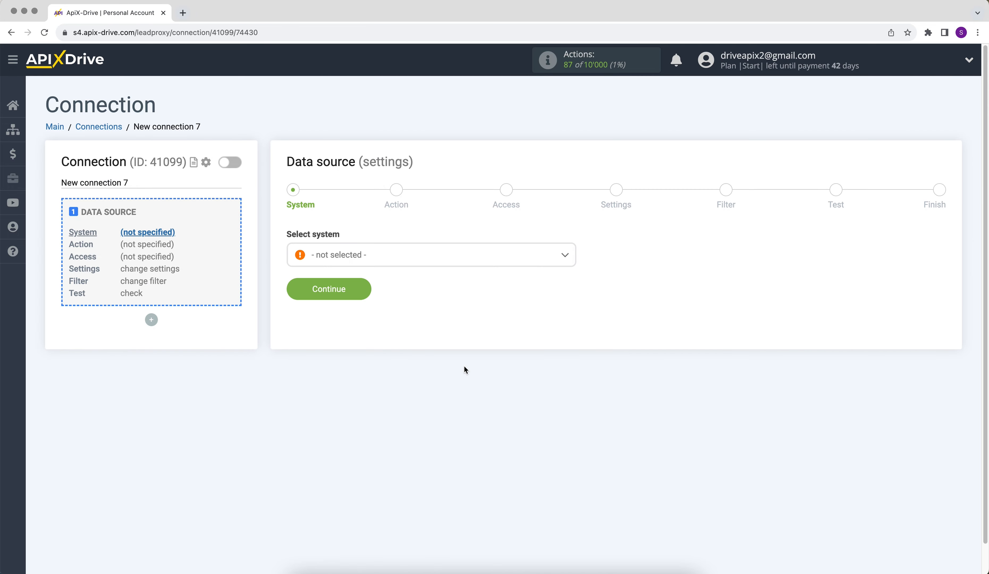
left_click(433, 264)
left_click_drag(574, 271, 580, 390)
left_click(372, 409)
left_click(298, 293)
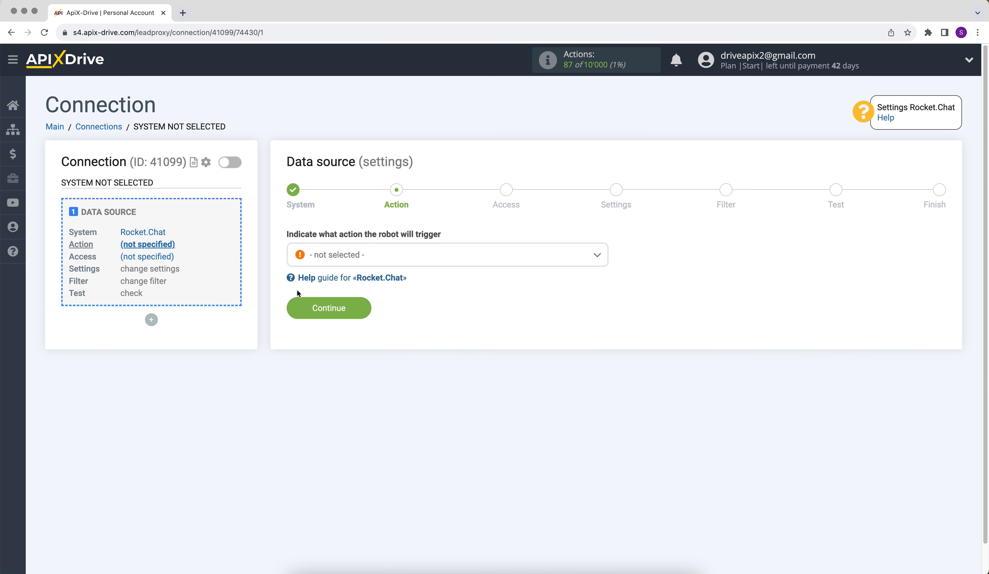
Set the data source action to Get DATA and continue.
left_click(328, 255)
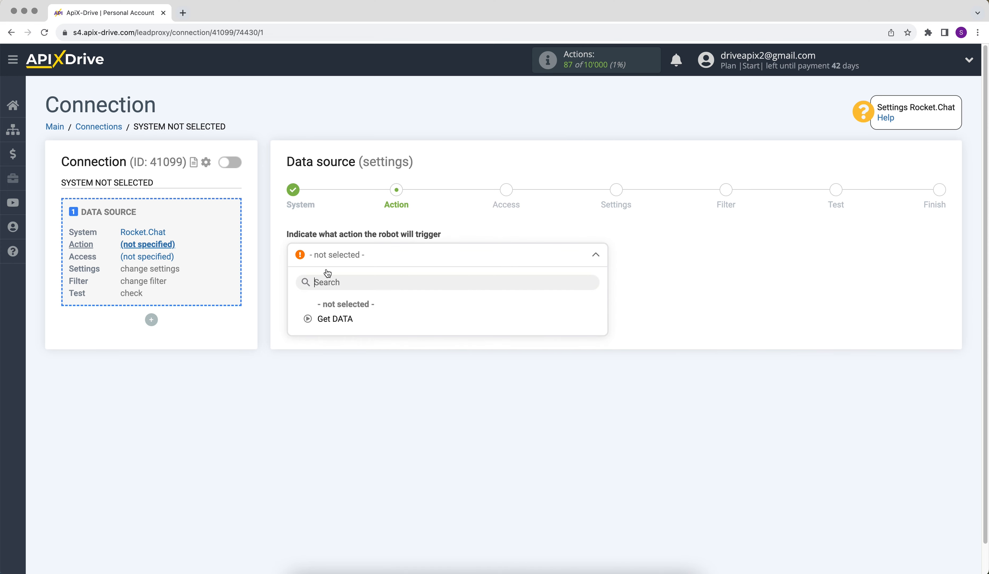
left_click(328, 318)
left_click(297, 316)
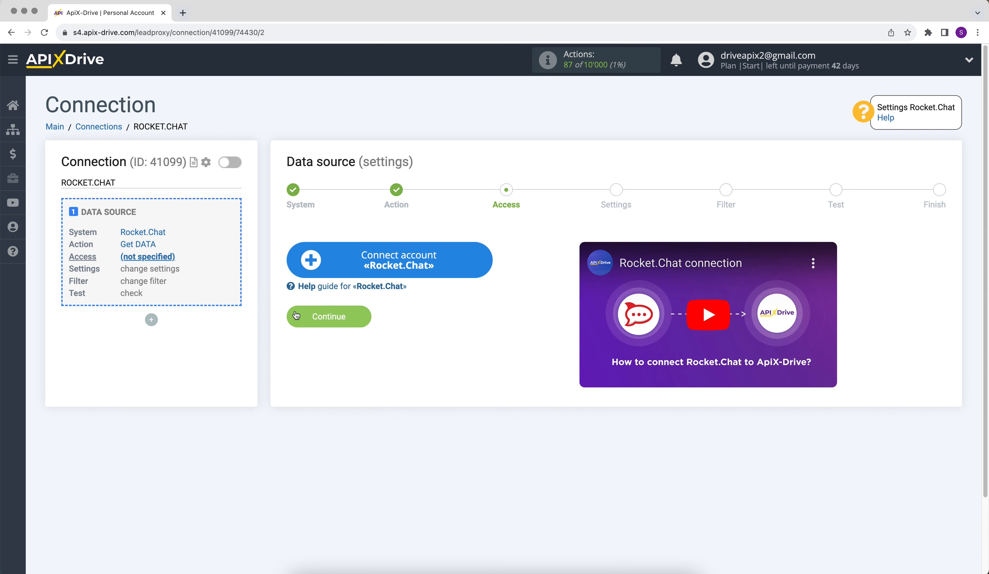
Connect a Rocket.Chat account with its default name, select it as the login and continue.
left_click(315, 275)
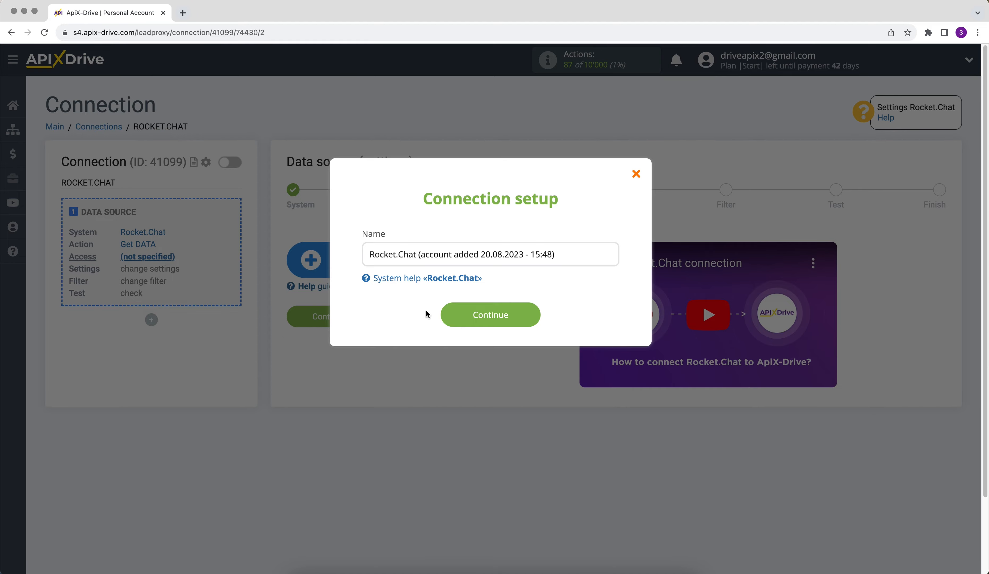
left_click(451, 321)
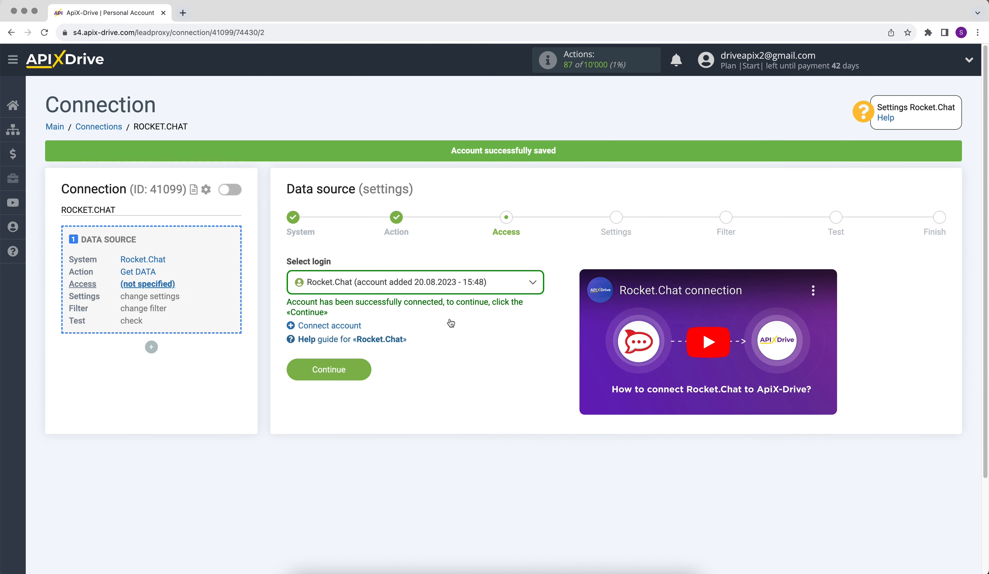
left_click(432, 286)
left_click(448, 360)
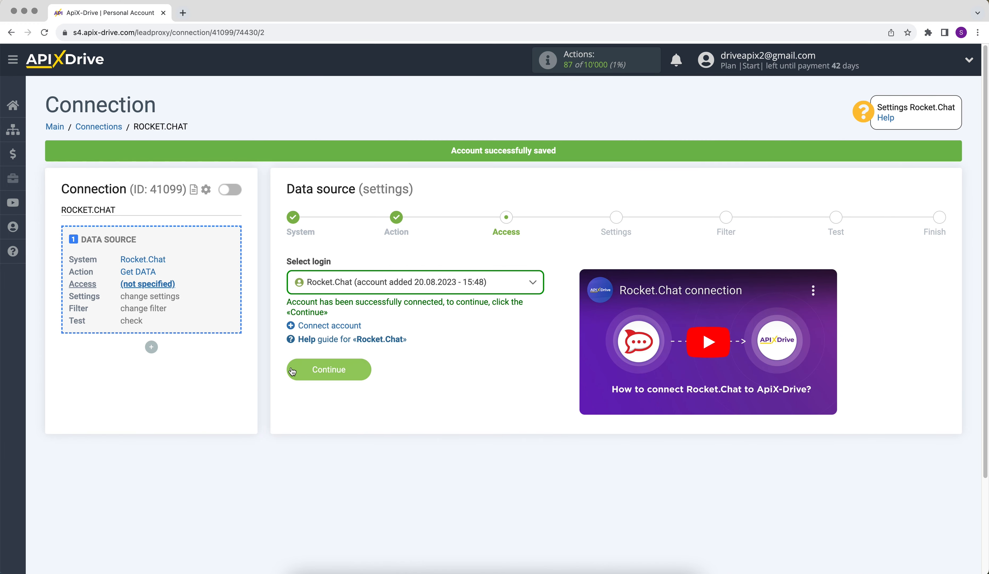
left_click(292, 368)
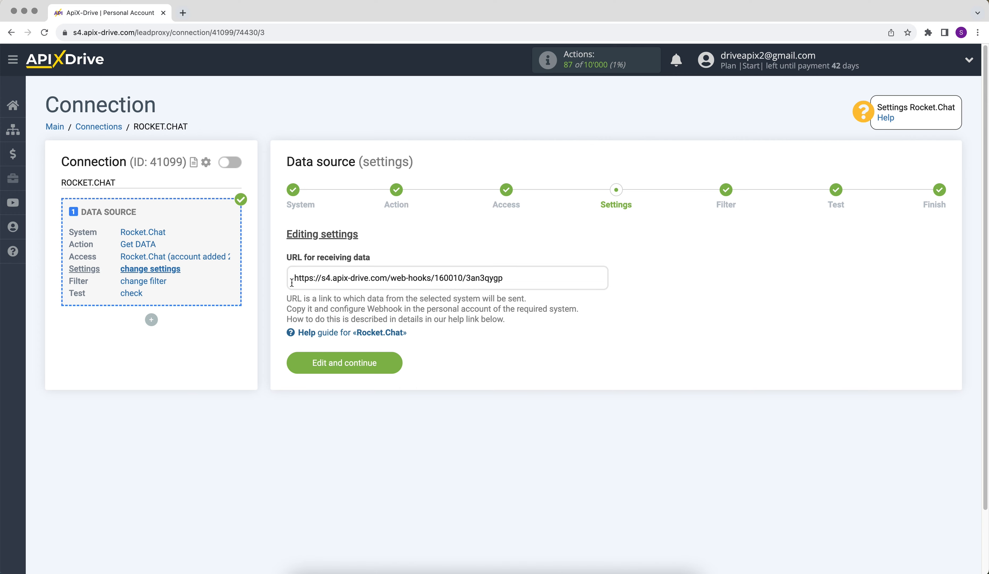
Copy the URL for receiving data.
left_click_drag(301, 279, 498, 283)
right_click(499, 283)
left_click(517, 306)
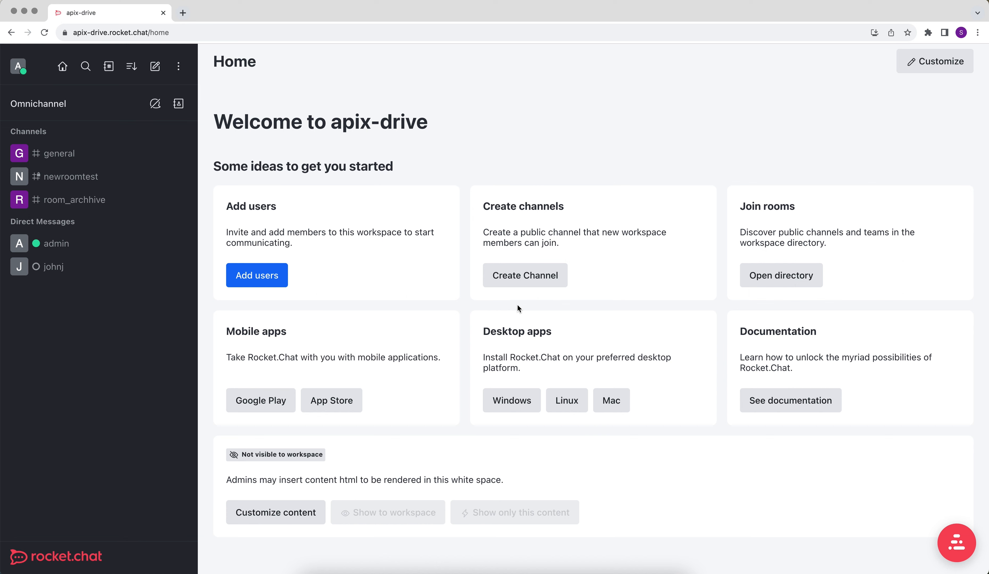
Switch to Rocket.Chat and start a new outgoing integration from the workspace administration Integrations section.
left_click(178, 66)
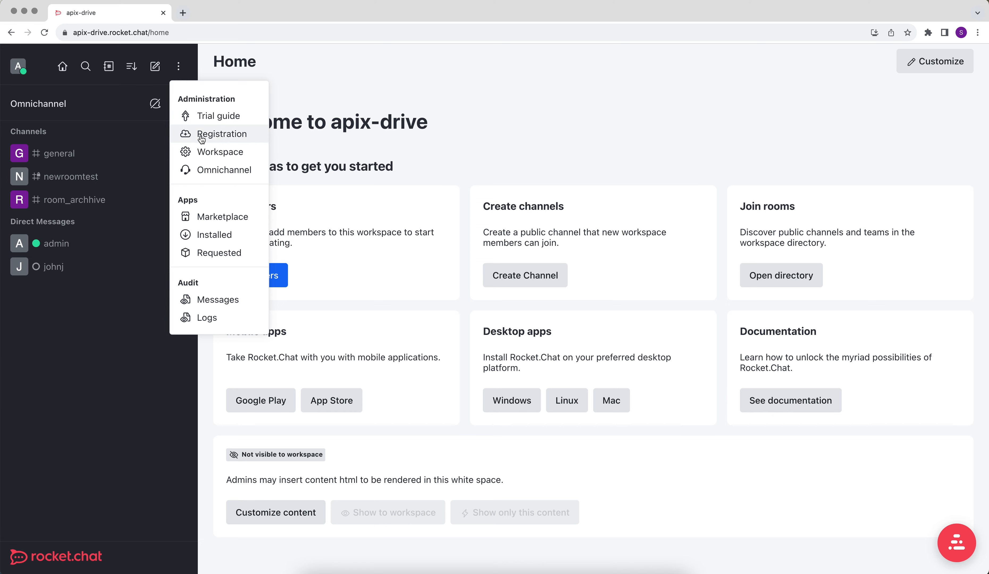
left_click(203, 152)
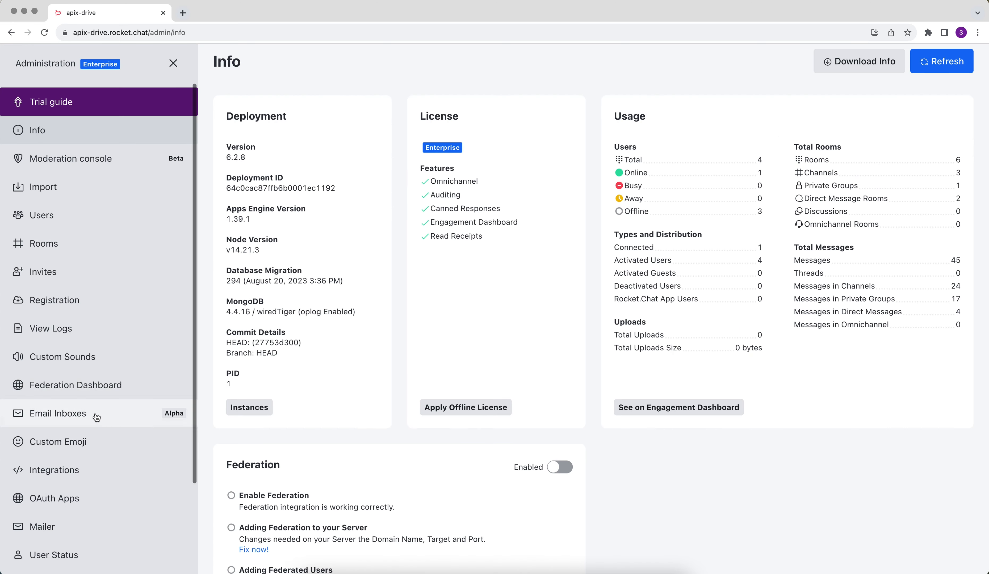
left_click(83, 469)
left_click(935, 62)
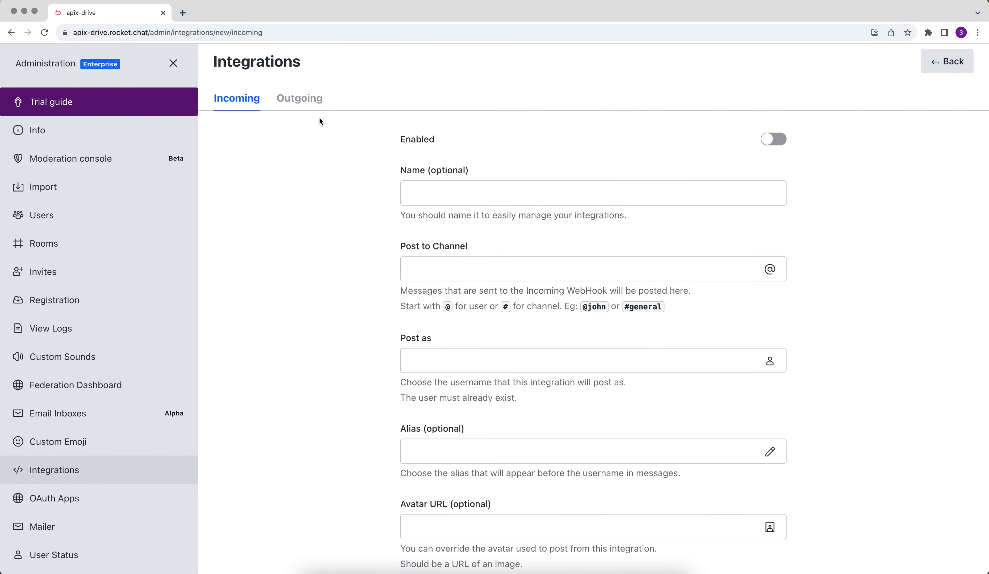
left_click(301, 104)
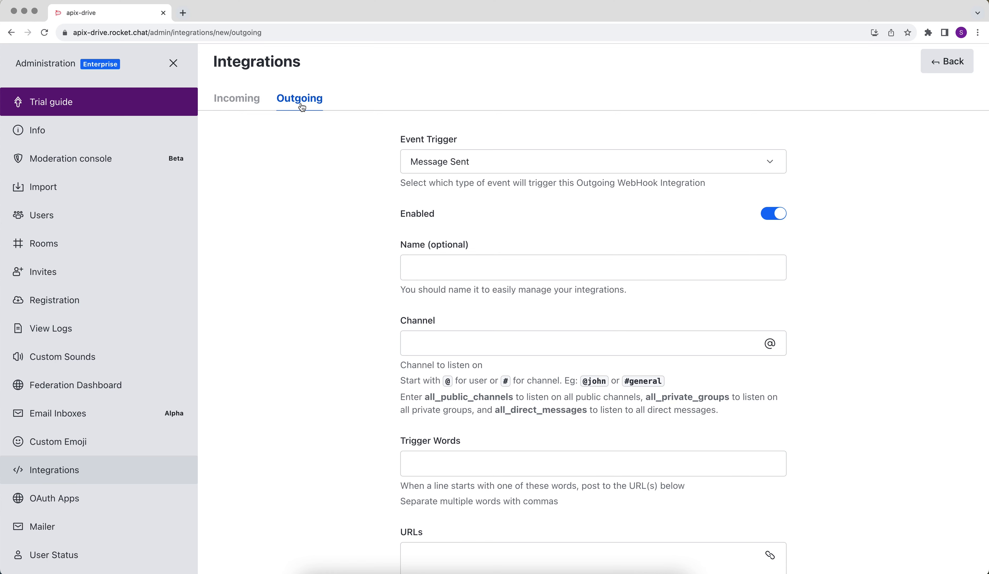
Set the event trigger to Message Sent and name the integration ApiX-Drive.
left_click(420, 161)
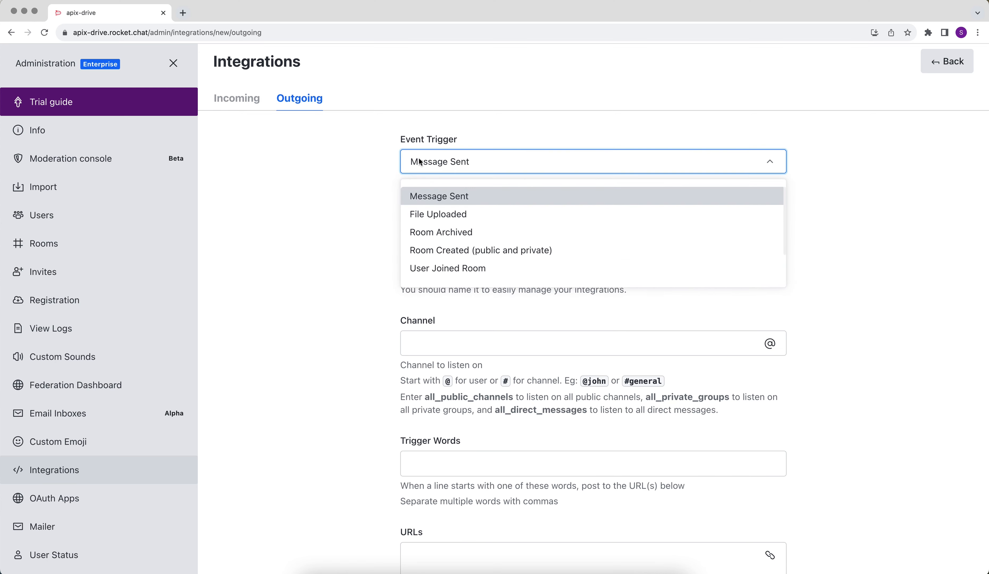
left_click(426, 196)
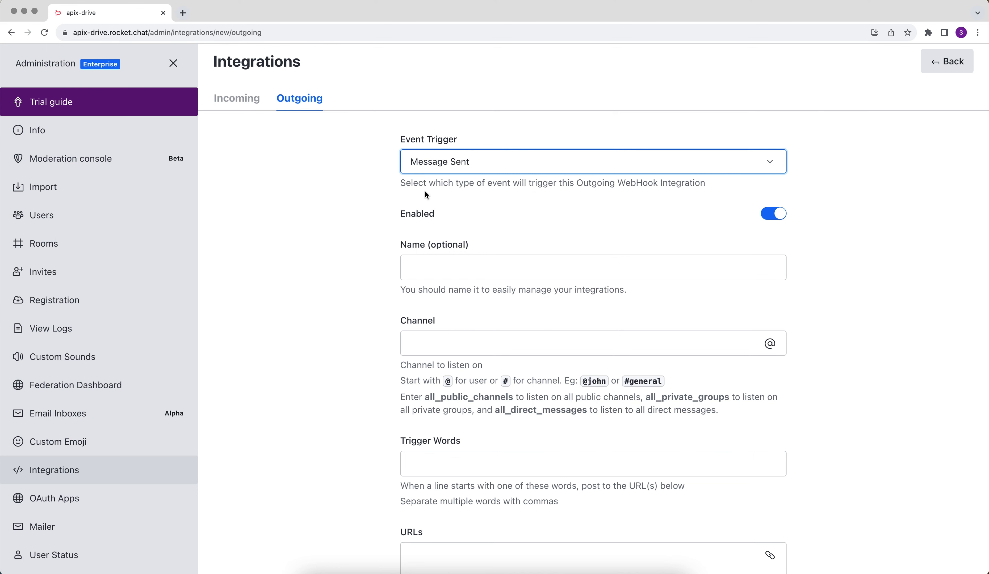
left_click(433, 268)
type("ApiX-Drive")
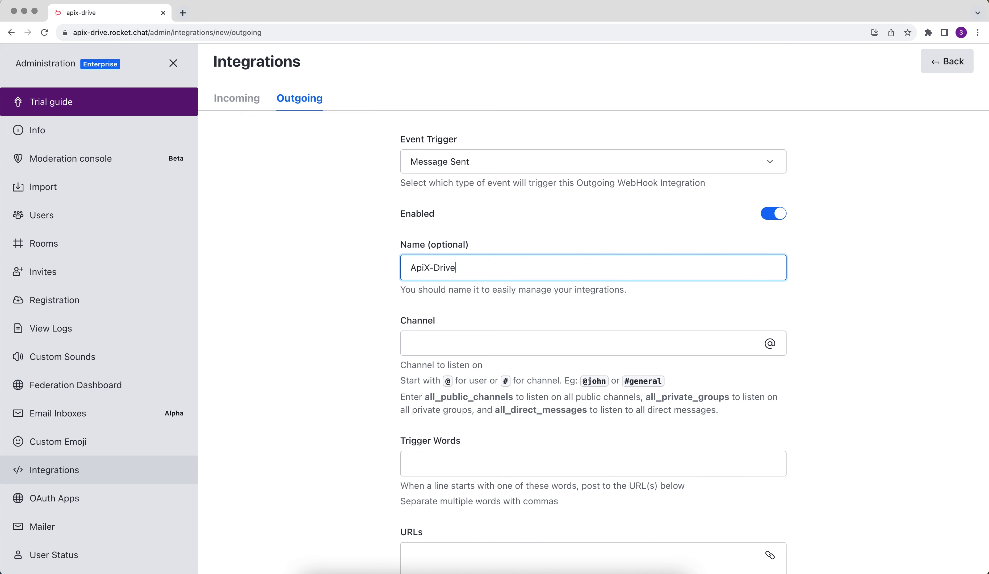
Set the channel to all_public_channels.
left_click(454, 345)
type("all_")
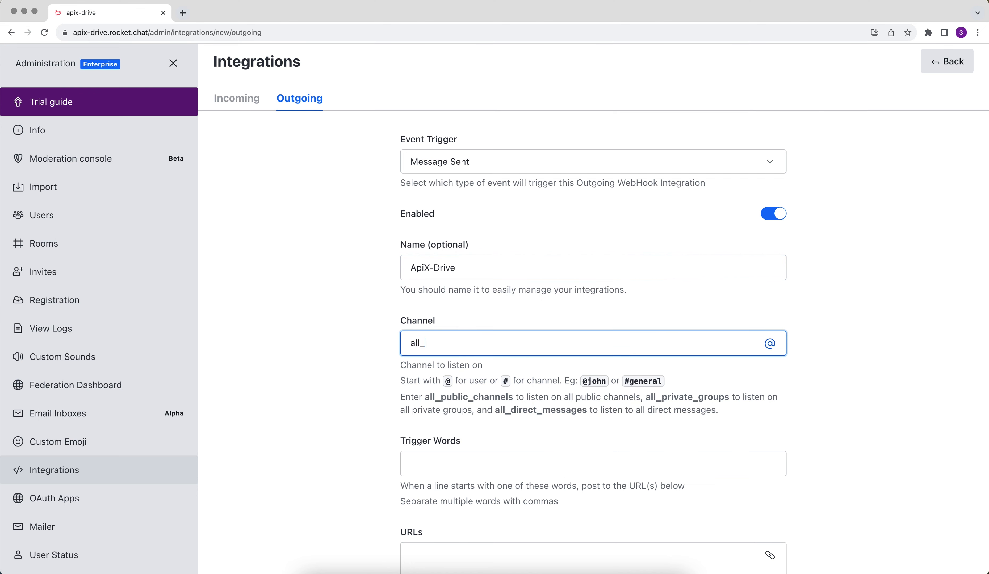
type("public_channels")
Paste the copied webhook URL into the URLs field.
scroll(457, 410, "down", 5)
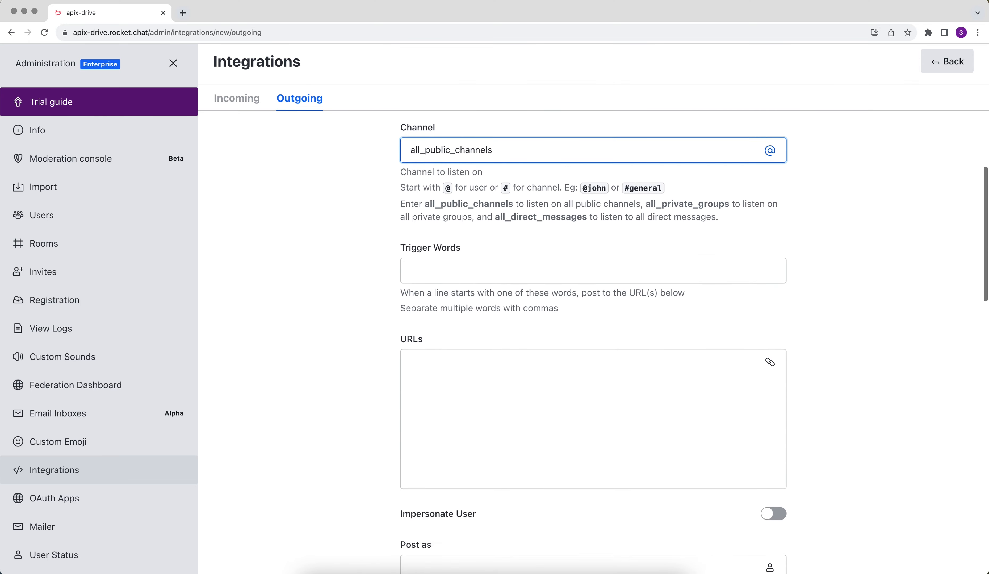
right_click(452, 388)
left_click(471, 460)
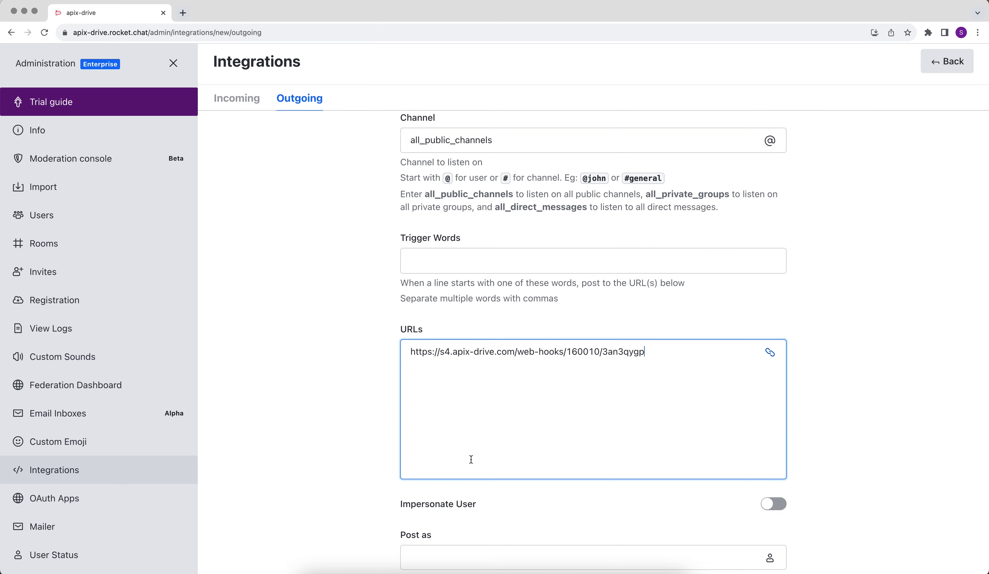
Set the integration to post as admin.
scroll(471, 460, "down", 5)
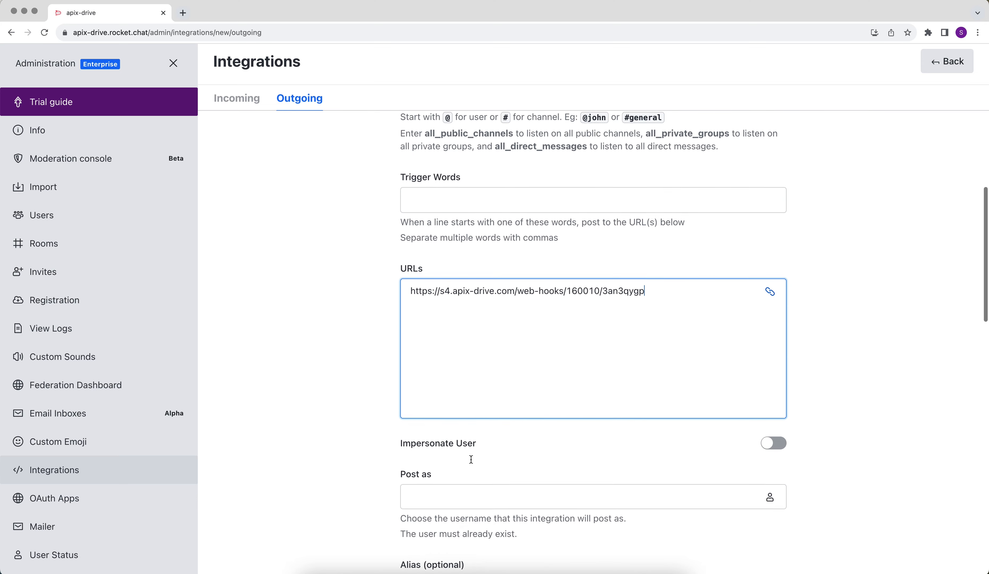
left_click(434, 439)
type("a")
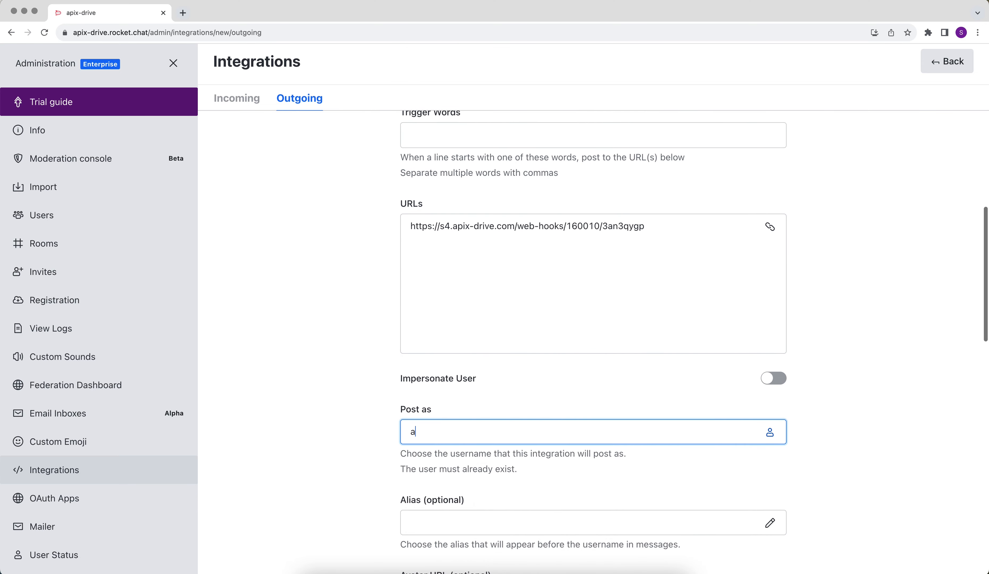
type("dmin")
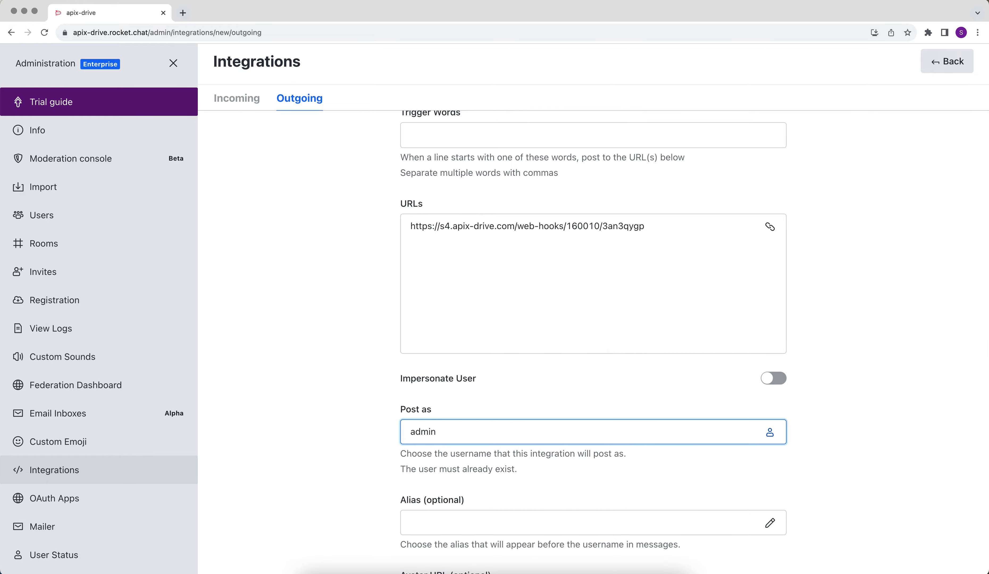
Save the outgoing integration.
scroll(591, 344, "down", 10)
scroll(592, 344, "down", 18)
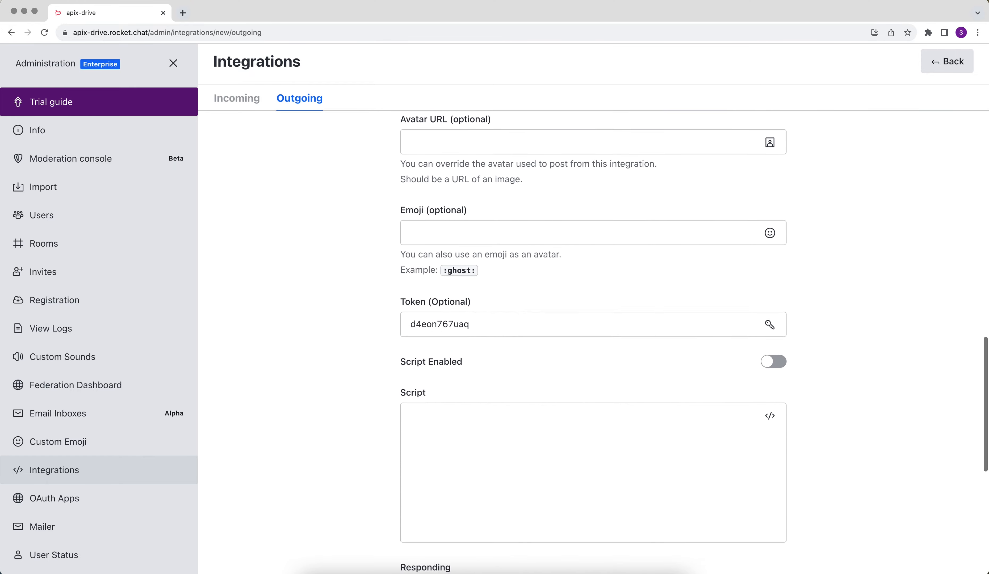
scroll(457, 512, "down", 3)
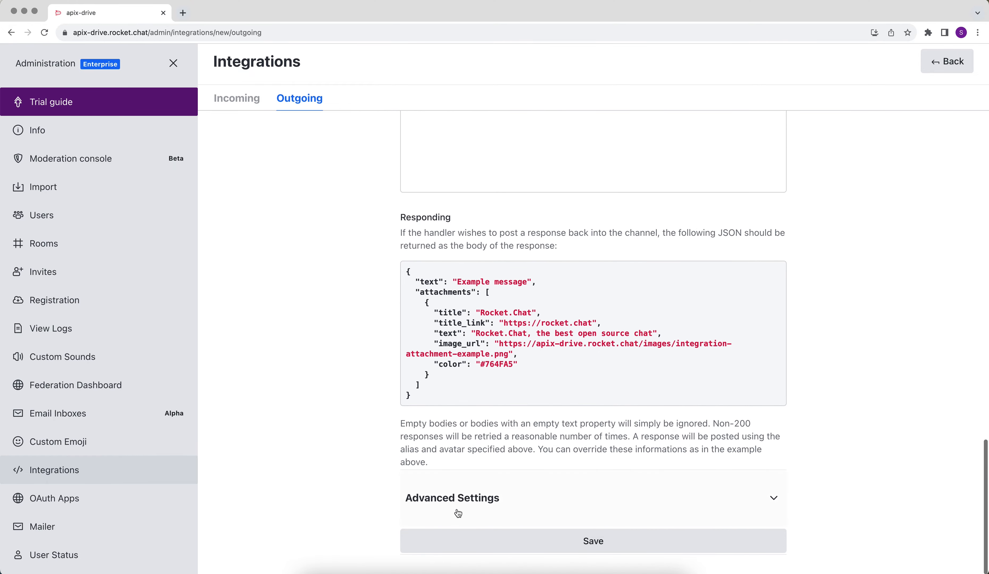
left_click(467, 539)
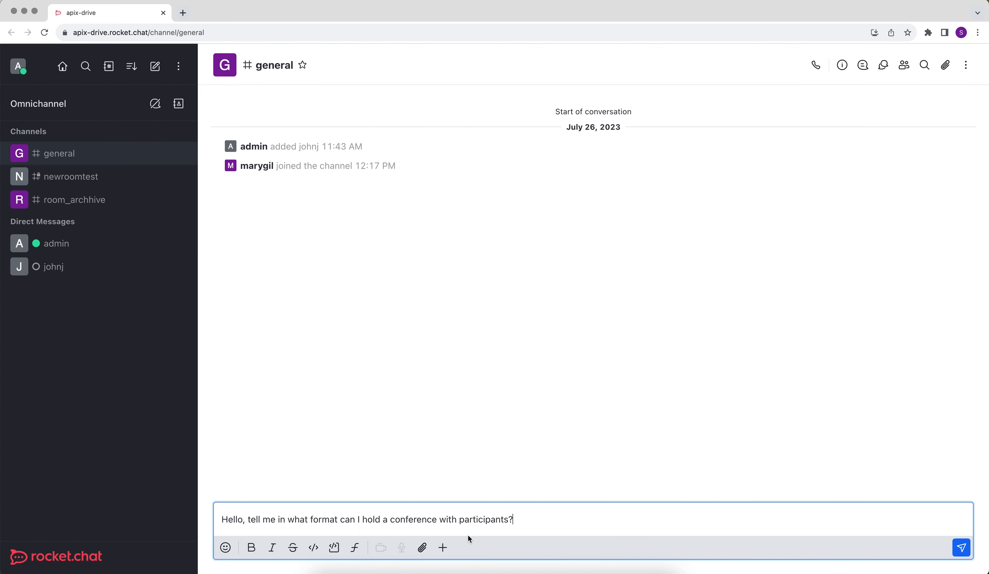
Send the message "Hello, tell me in what format can I hold a conference with participants?" in the general channel.
left_click(963, 548)
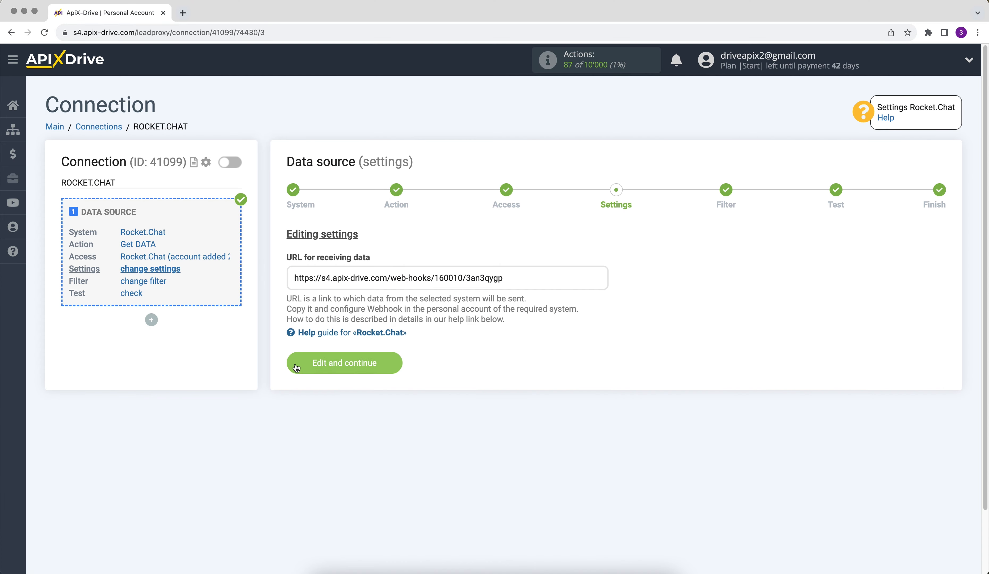
Back in ApiX-Drive, confirm the webhook settings and continue without adding filter conditions.
left_click(297, 368)
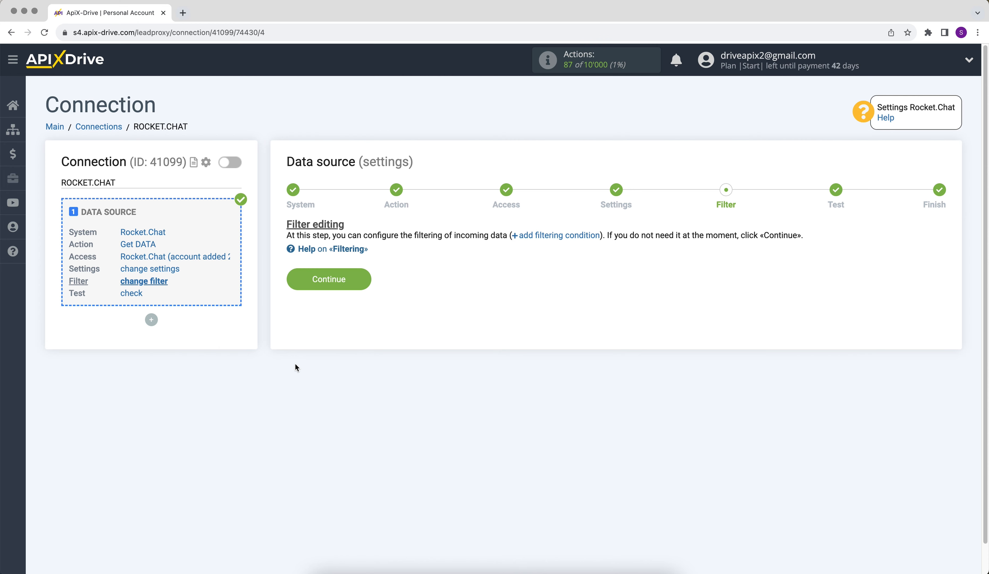
left_click(291, 281)
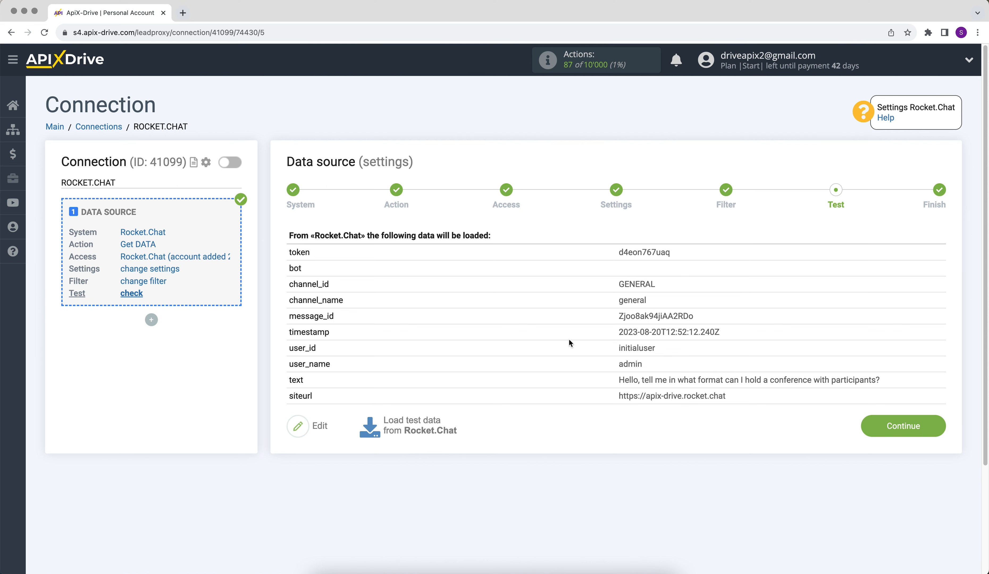
Continue past the loaded test data and start configuring the data destination.
left_click(876, 431)
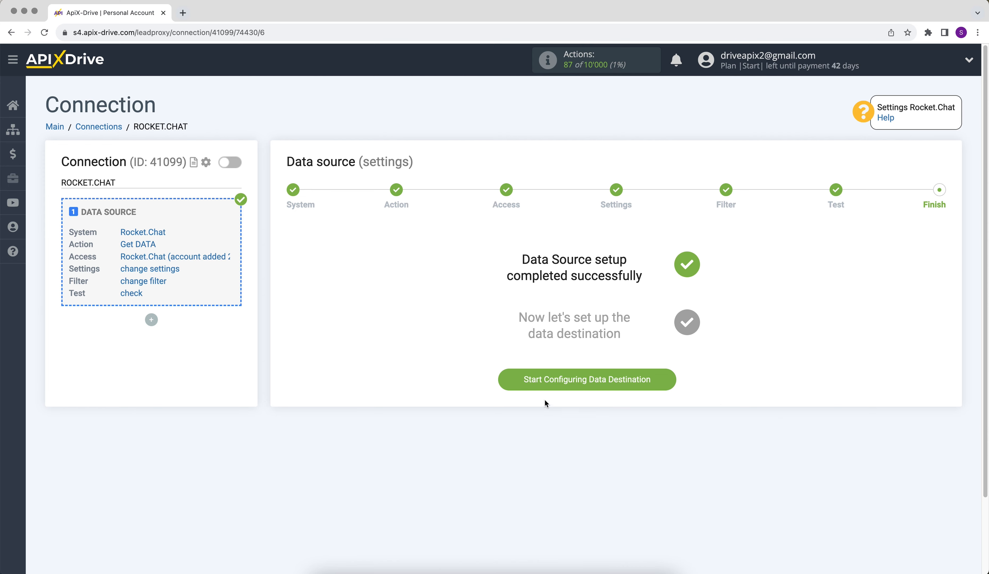
left_click(519, 381)
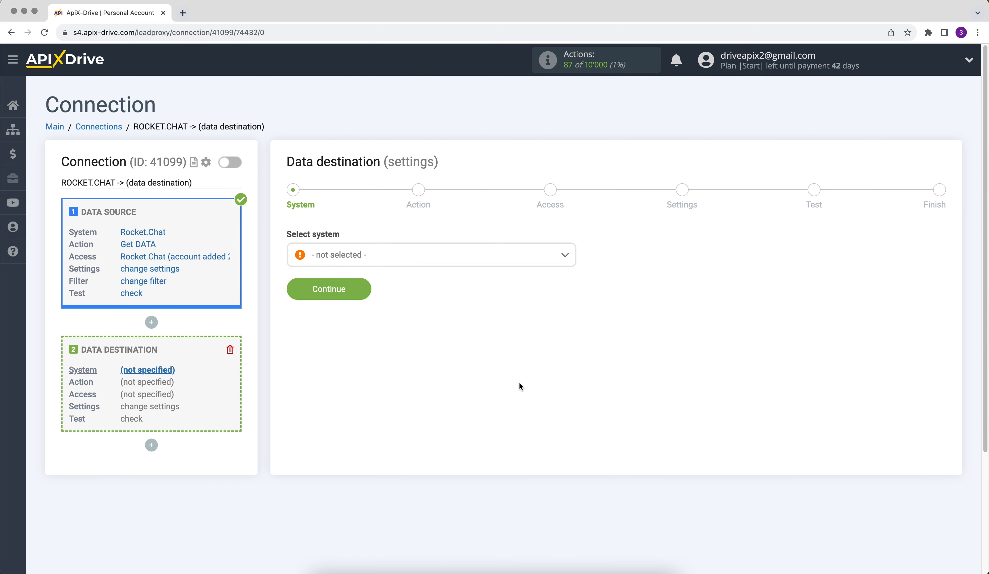
Select Google Sheets as the data destination system and continue.
left_click(560, 255)
scroll(574, 276, "down", 3)
left_click_drag(574, 279, 574, 326)
left_click(365, 371)
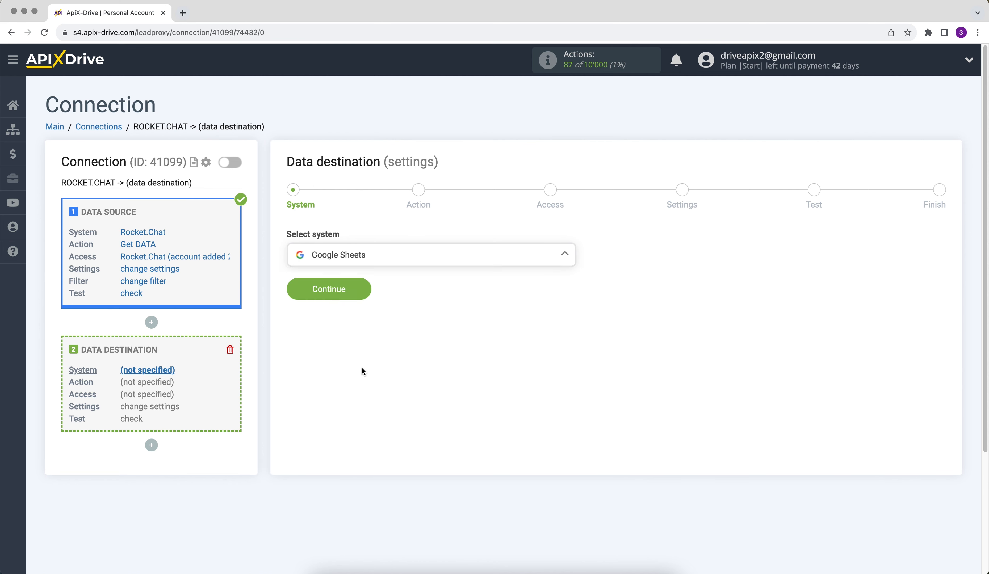
left_click(298, 298)
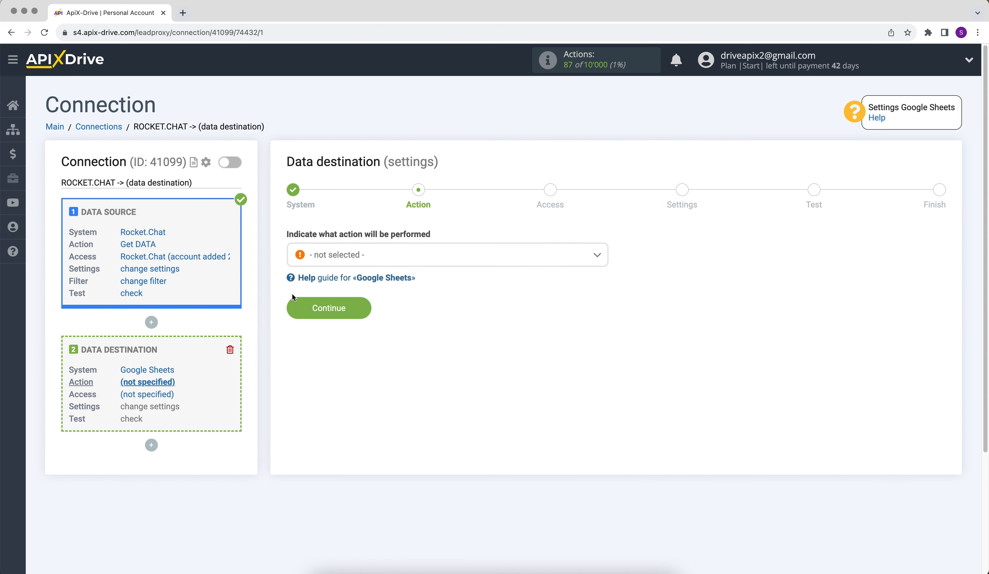
Set the destination action to Add ROW and continue.
left_click(334, 261)
left_click(331, 319)
left_click(292, 311)
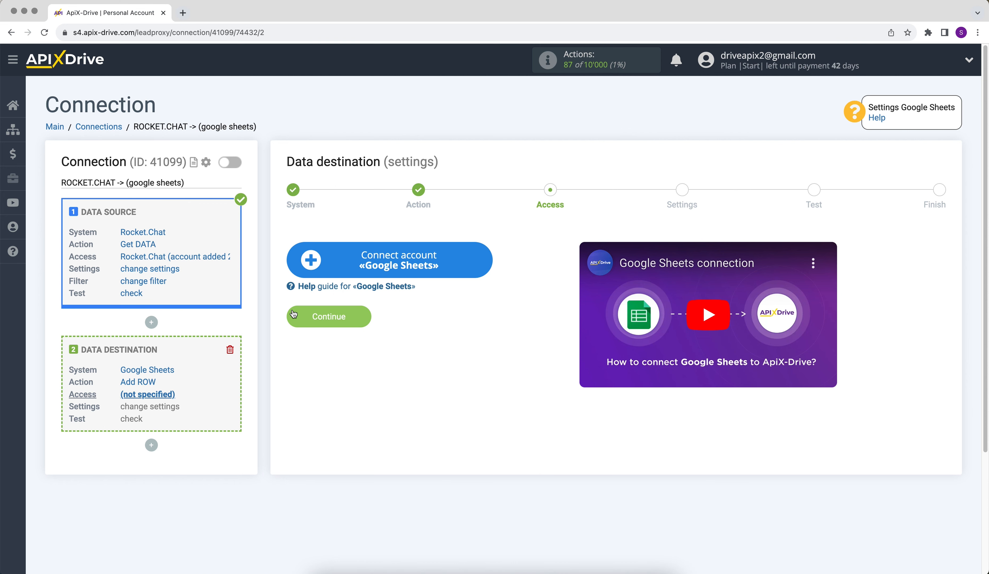
Start connecting a Google Sheets account and enter the Google account's e-mail address to sign in.
left_click(310, 275)
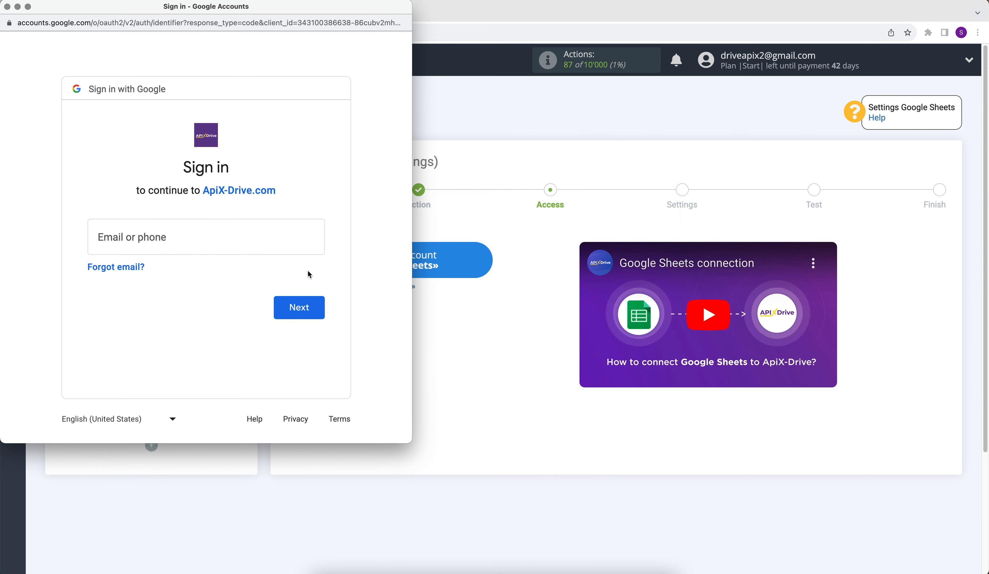
left_click(191, 234)
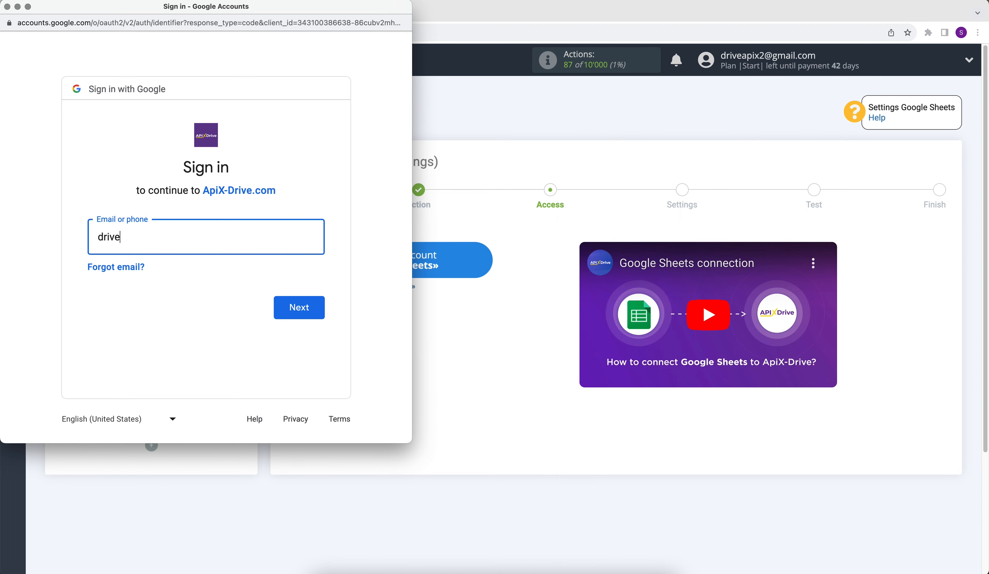
left_click(277, 307)
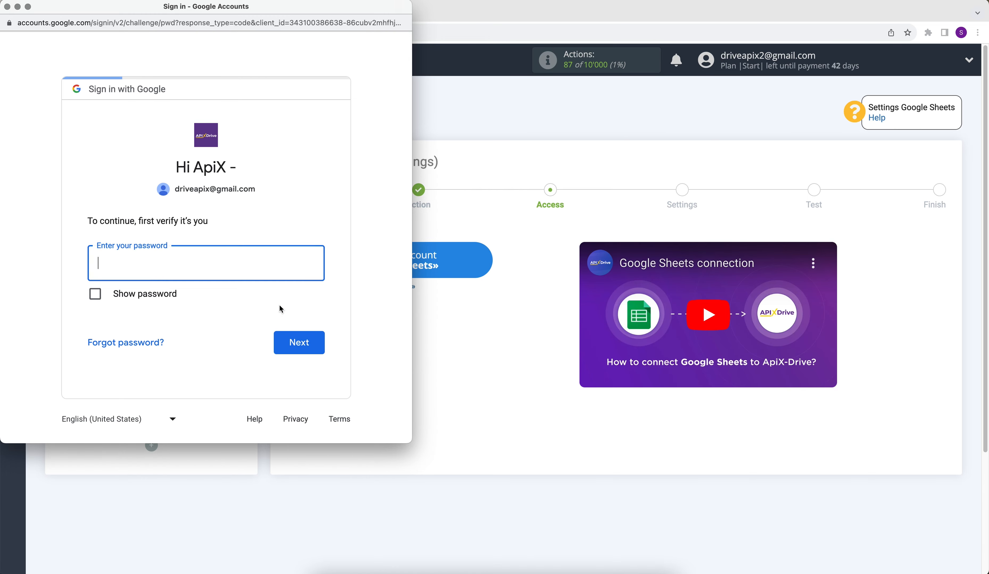
Enter the Google account password and allow ApiX-Drive the requested additional access.
type("********")
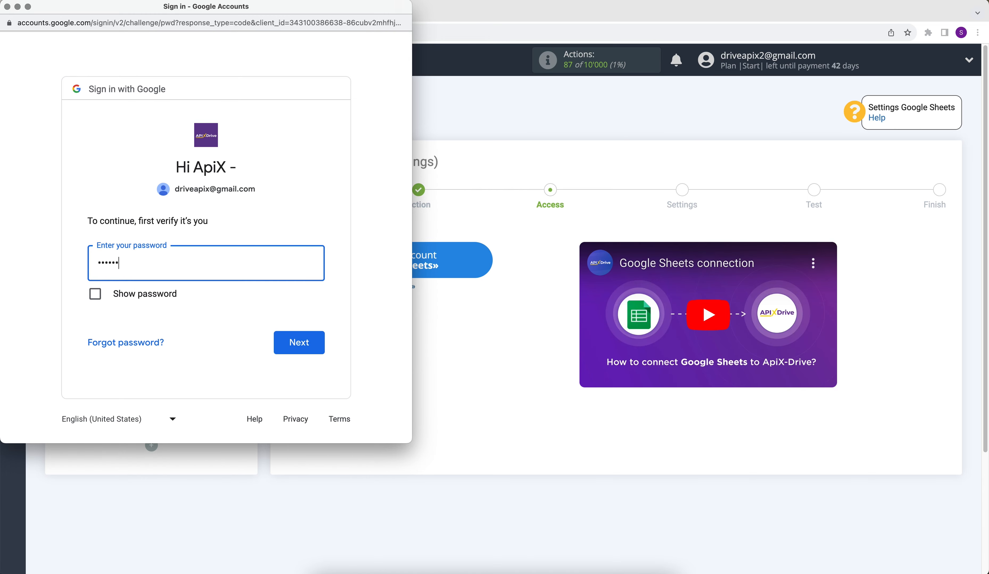
left_click(312, 344)
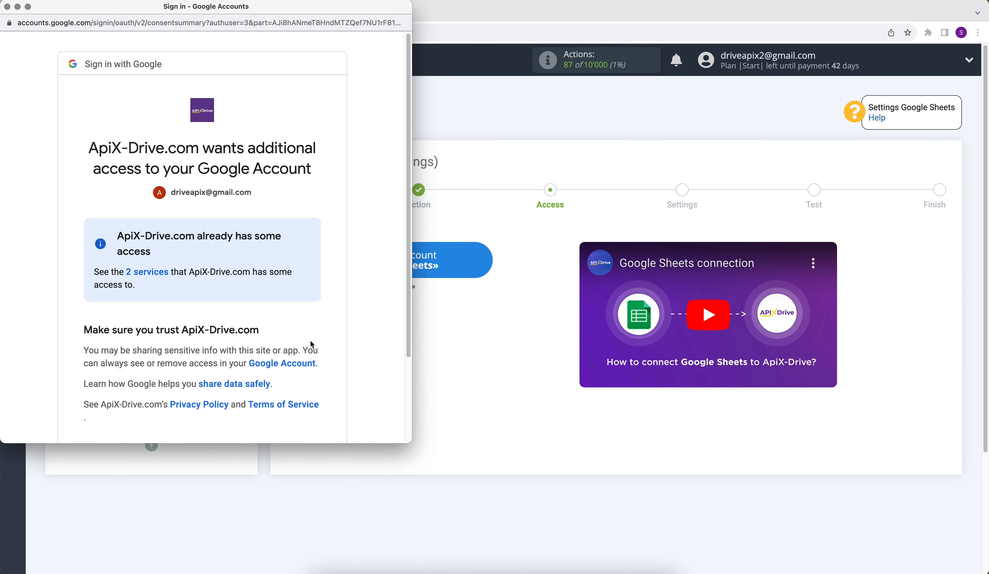
scroll(311, 343, "down", 3)
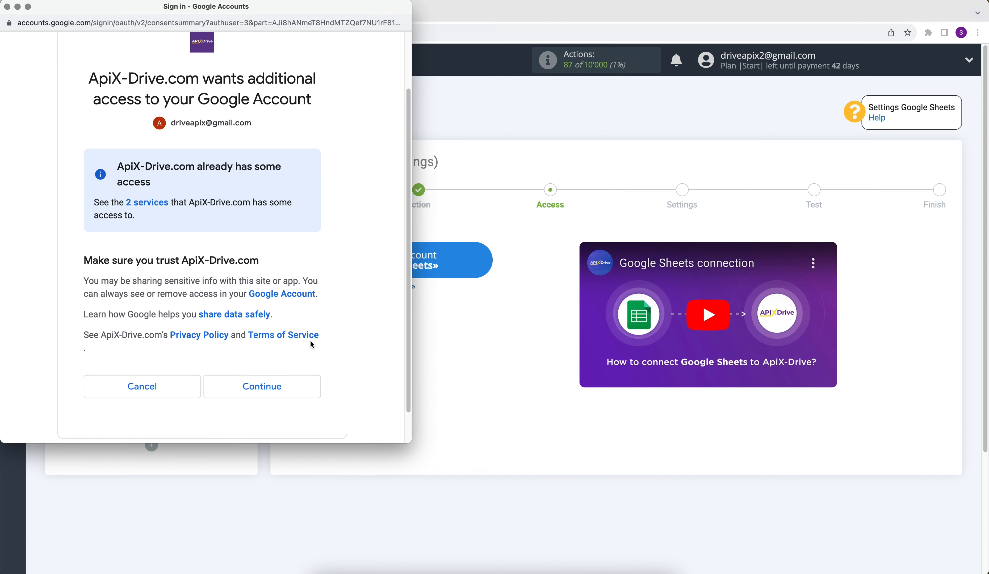
left_click(282, 379)
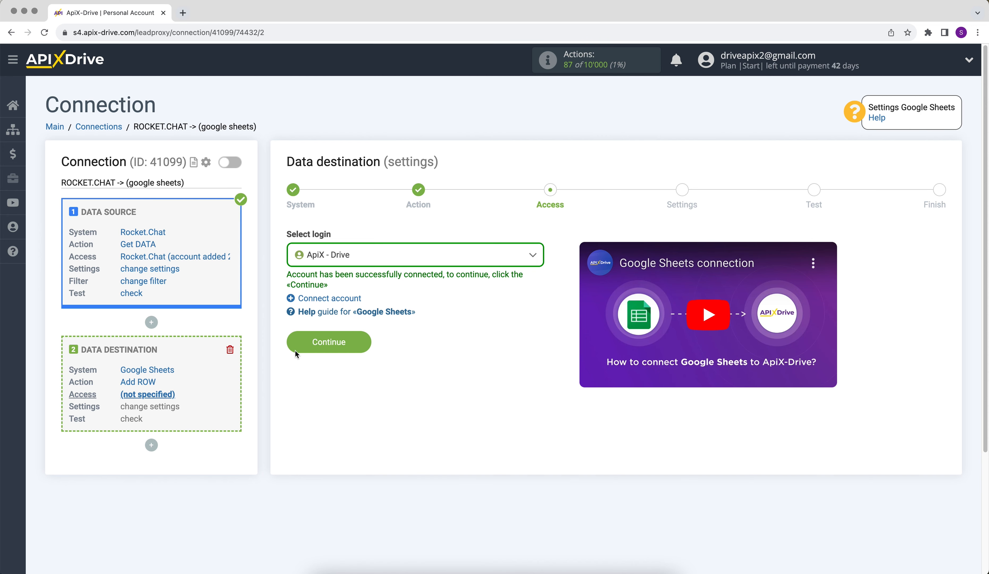
Confirm the ApiX - Drive login, then select the ApiX-Drive file and sheet 1 as the destination.
left_click(342, 256)
left_click(340, 334)
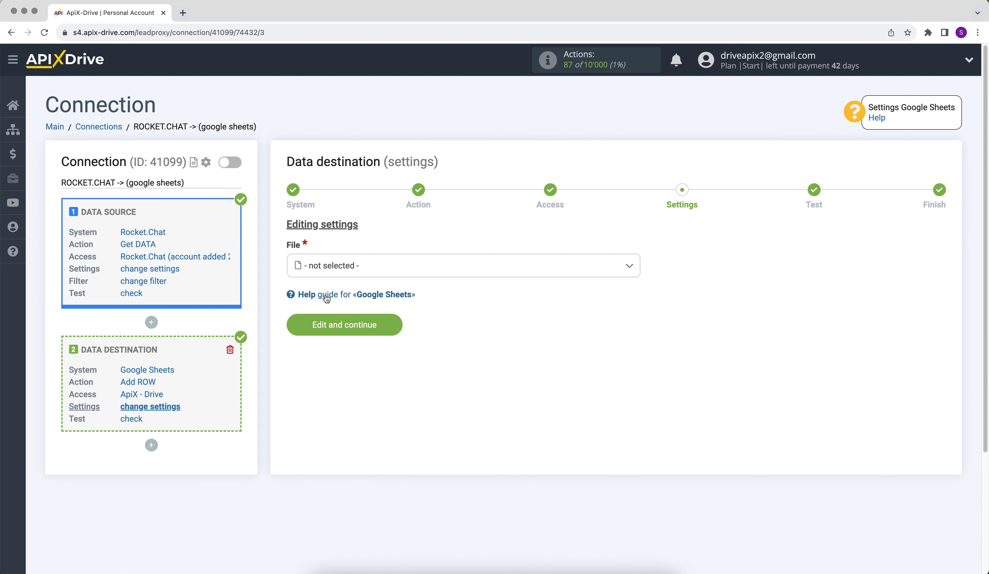
left_click(341, 273)
left_click(331, 331)
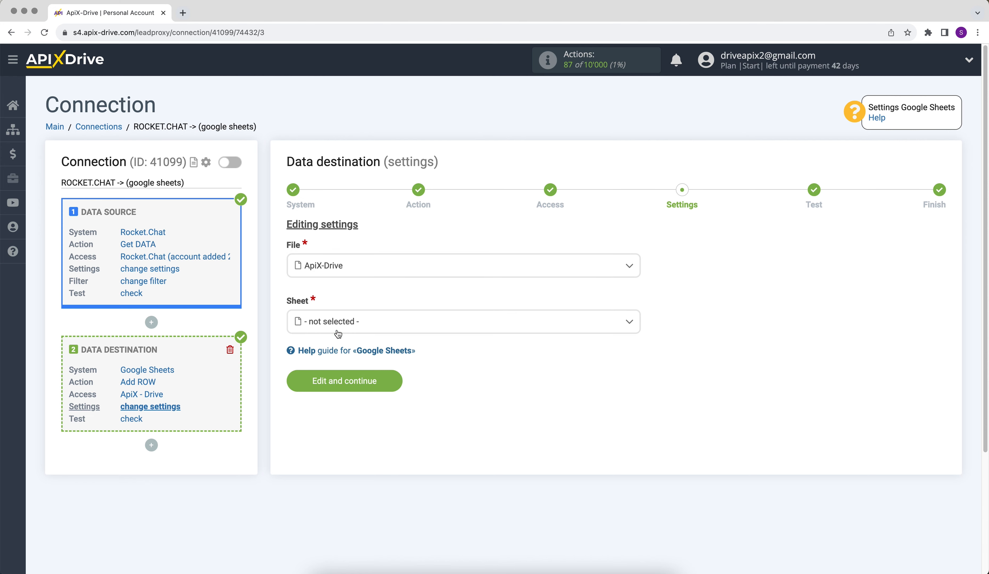
left_click(310, 323)
left_click(326, 386)
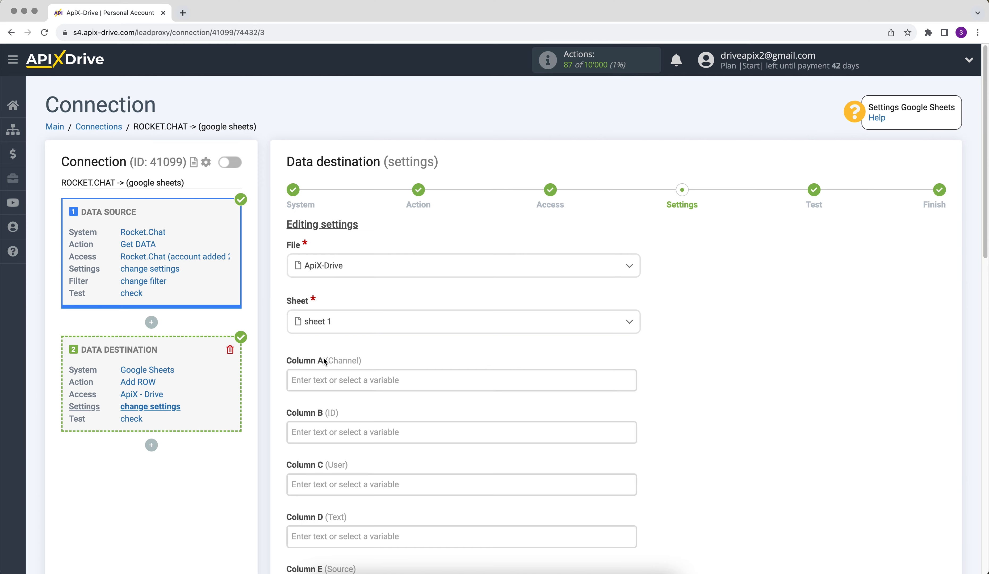
Map Column A to the Rocket.Chat channel_name variable and Column B to message_id.
left_click(323, 380)
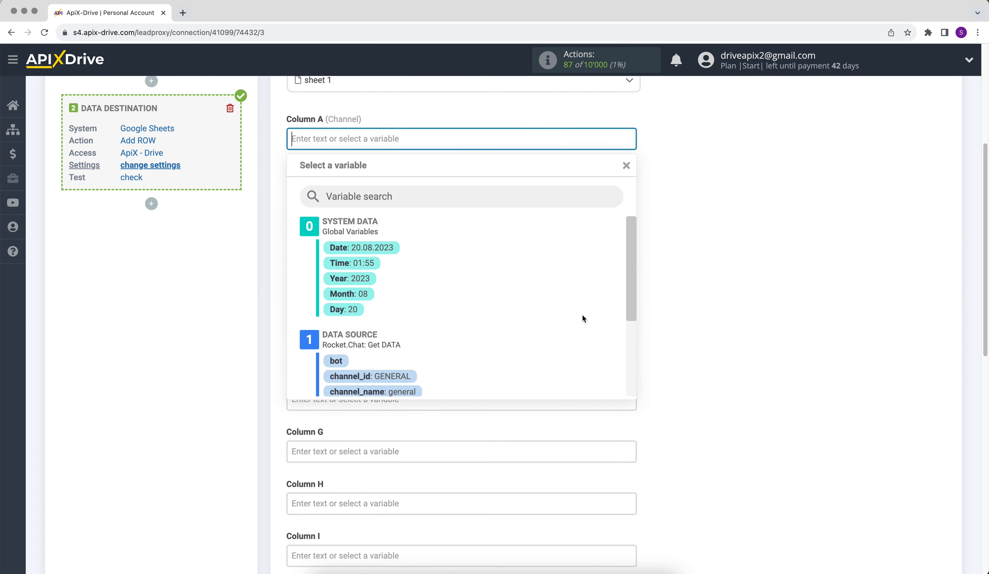
scroll(631, 291, "down", 5)
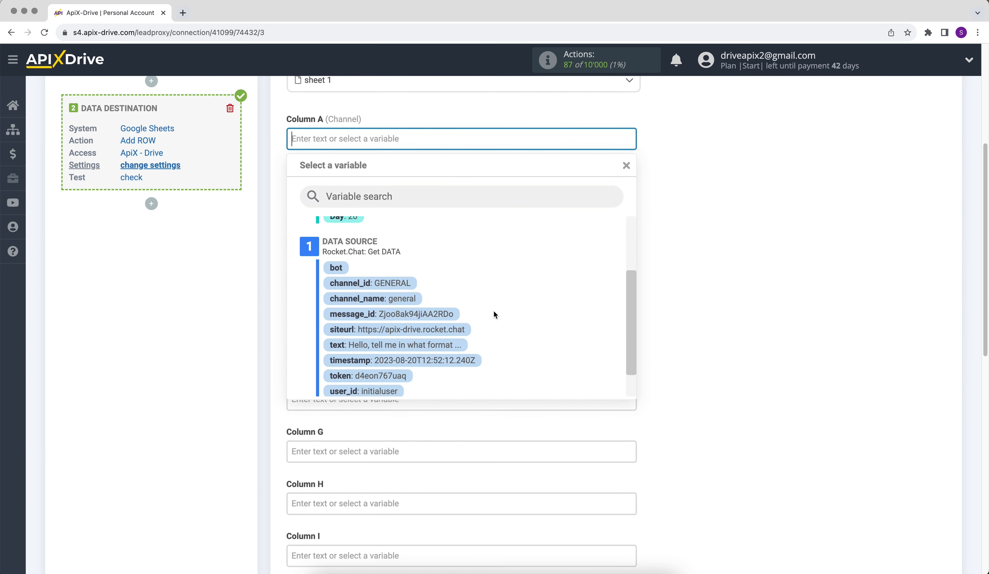
left_click(396, 302)
left_click(333, 201)
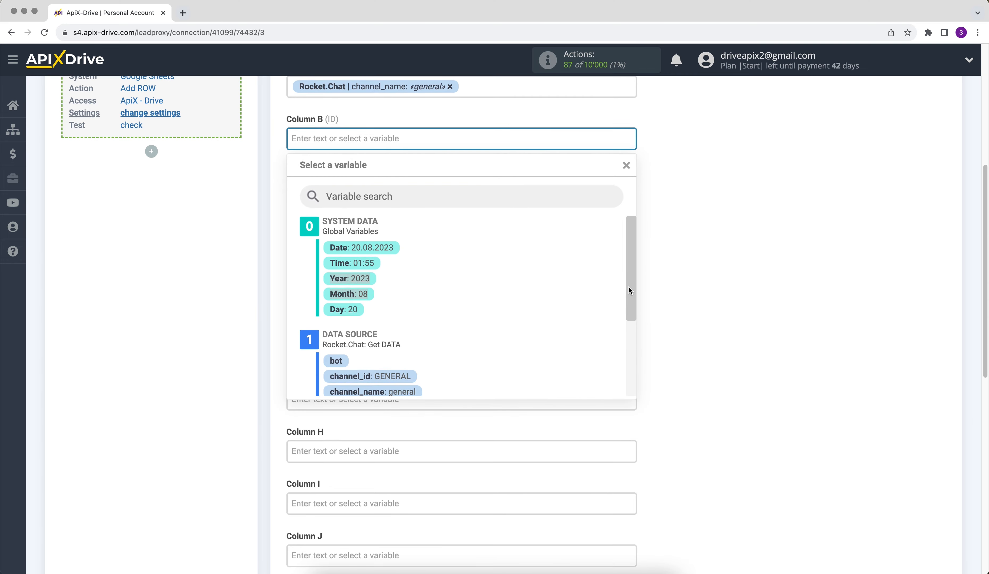
left_click_drag(629, 278, 631, 328)
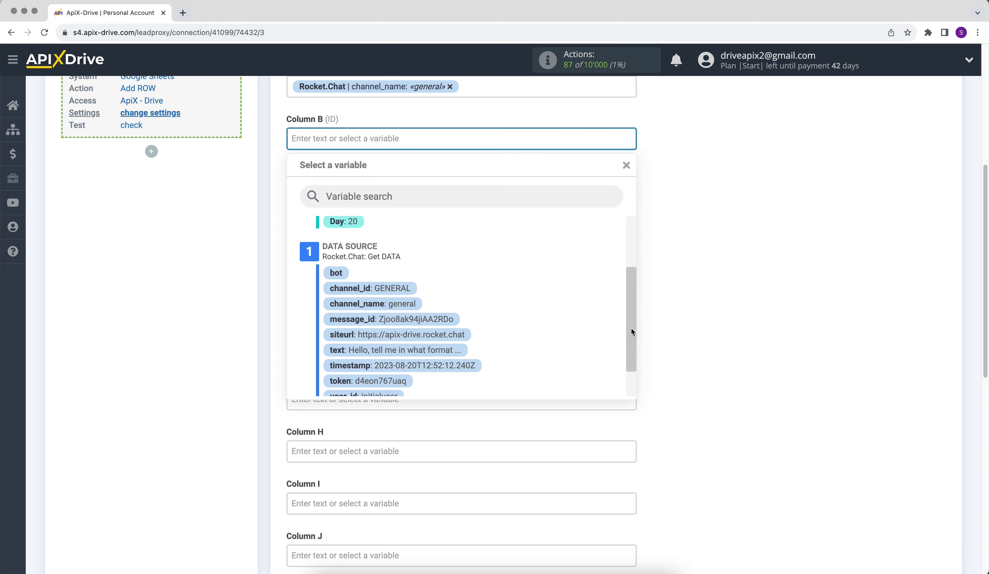
left_click(439, 318)
Map Column C to the Rocket.Chat user_name variable and Column D to text.
left_click(337, 191)
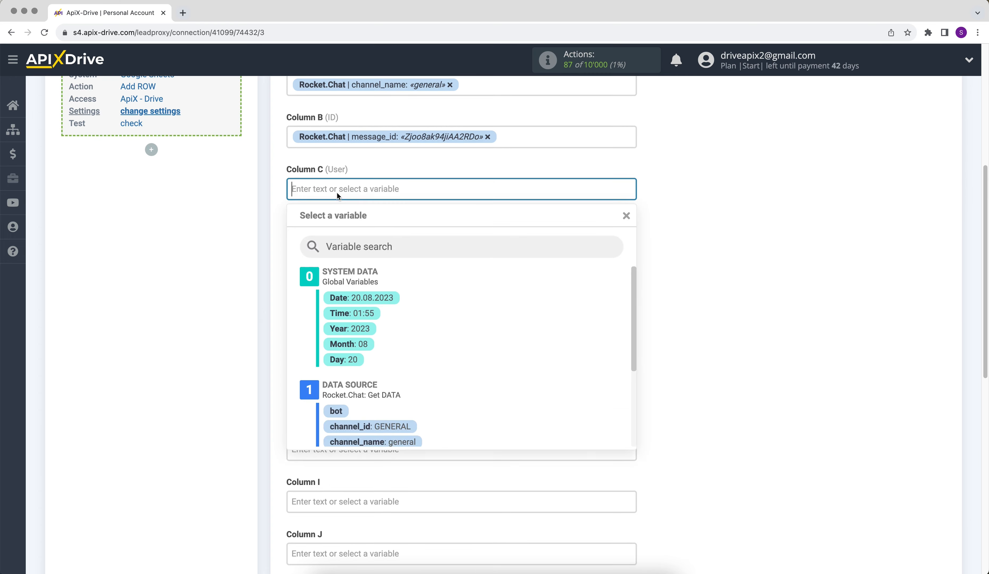
left_click_drag(629, 287, 633, 350)
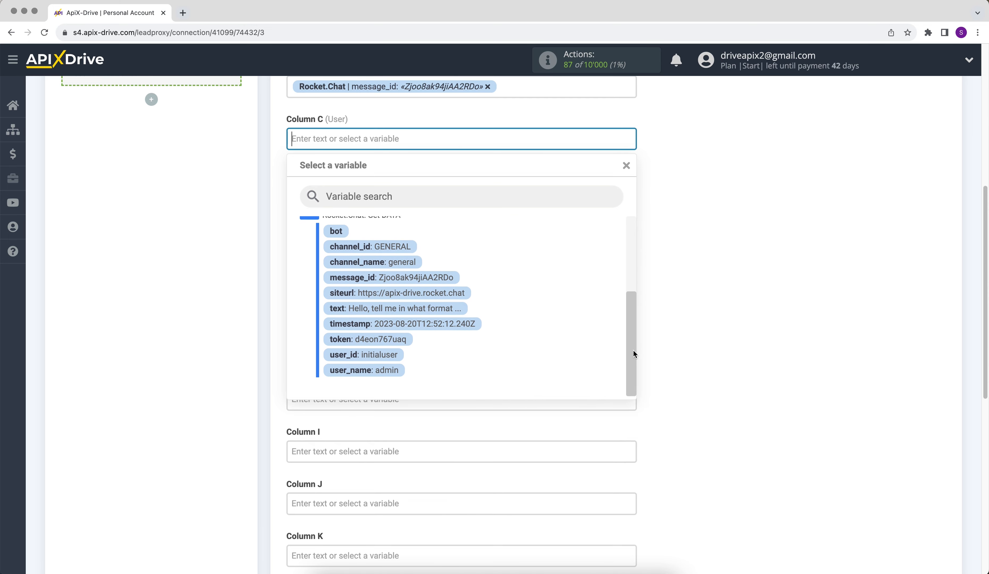
left_click(392, 374)
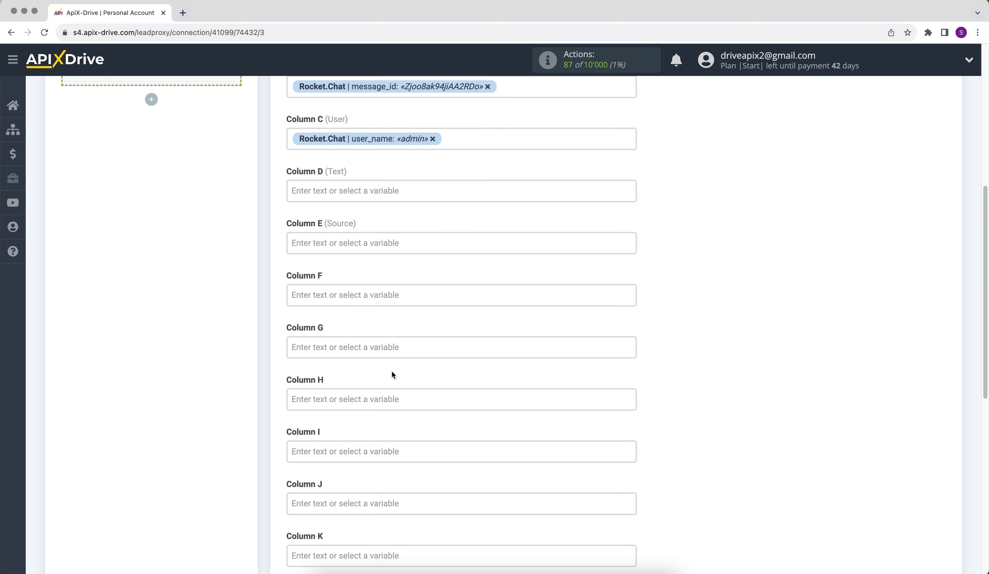
left_click(340, 188)
left_click_drag(633, 273, 635, 351)
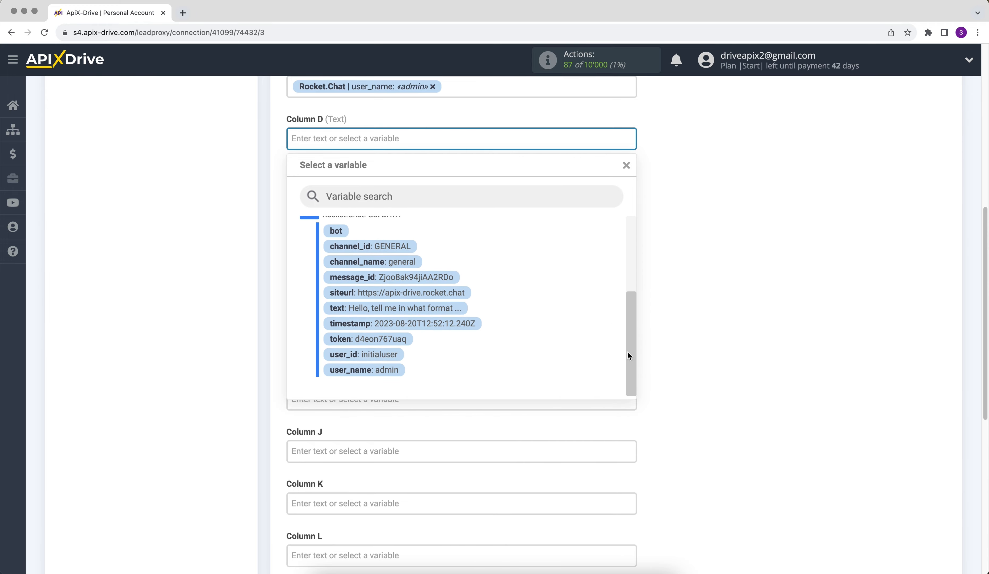
left_click(459, 318)
Set Column E to the text "New data from Rocket.Chat" and save the column mapping.
left_click(322, 192)
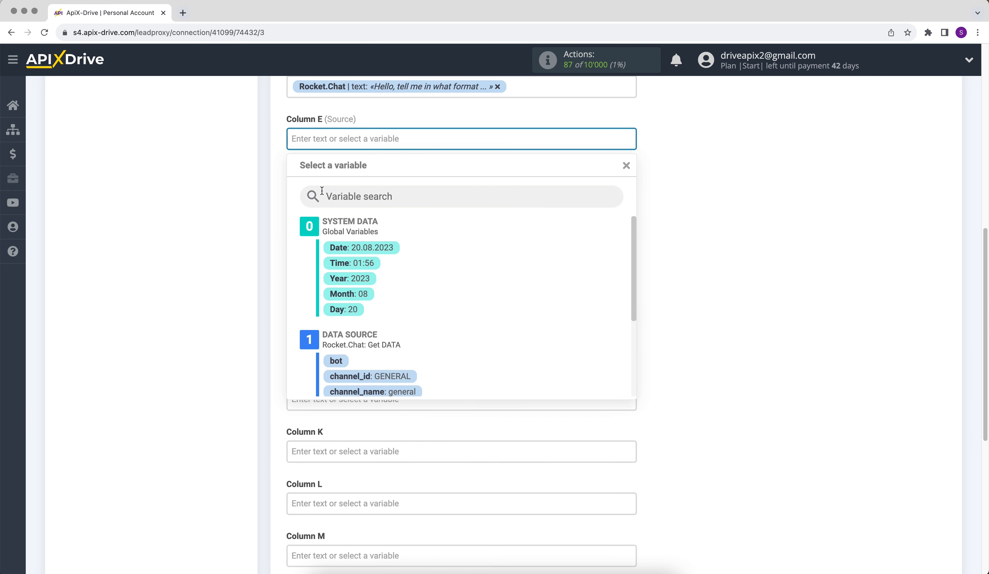
type("New data fro")
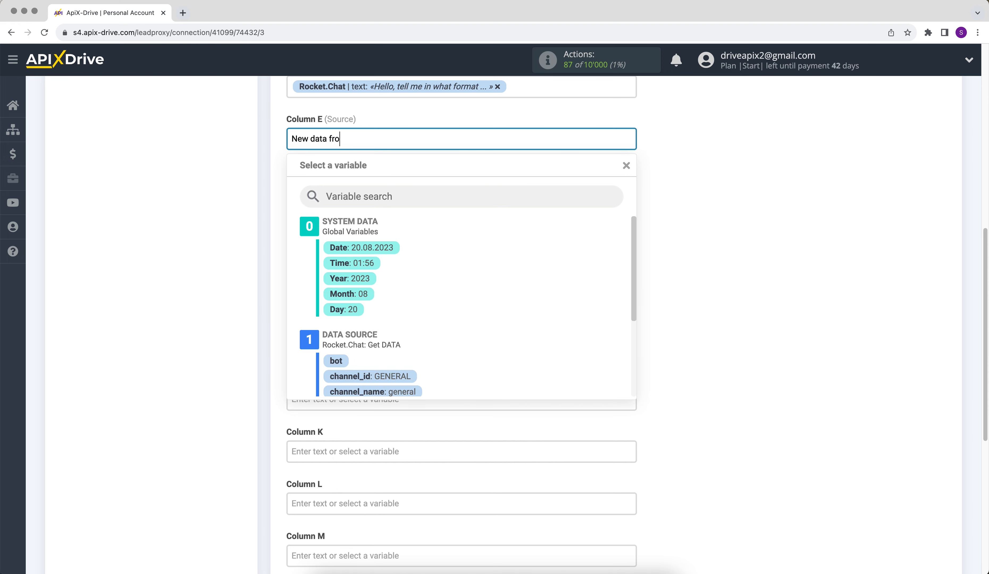
type("m Rocket.Chat")
left_click(729, 297)
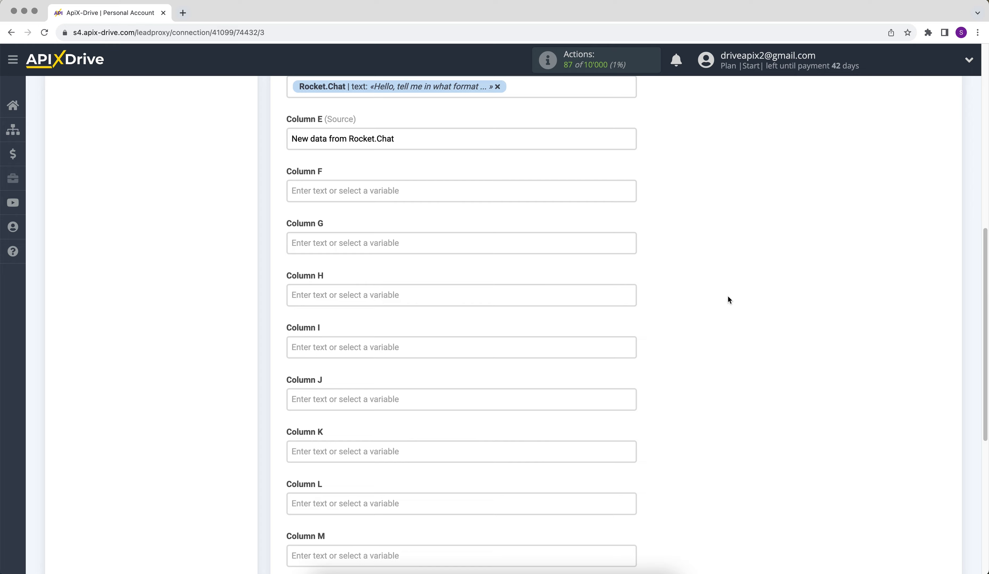
scroll(727, 295, "down", 5)
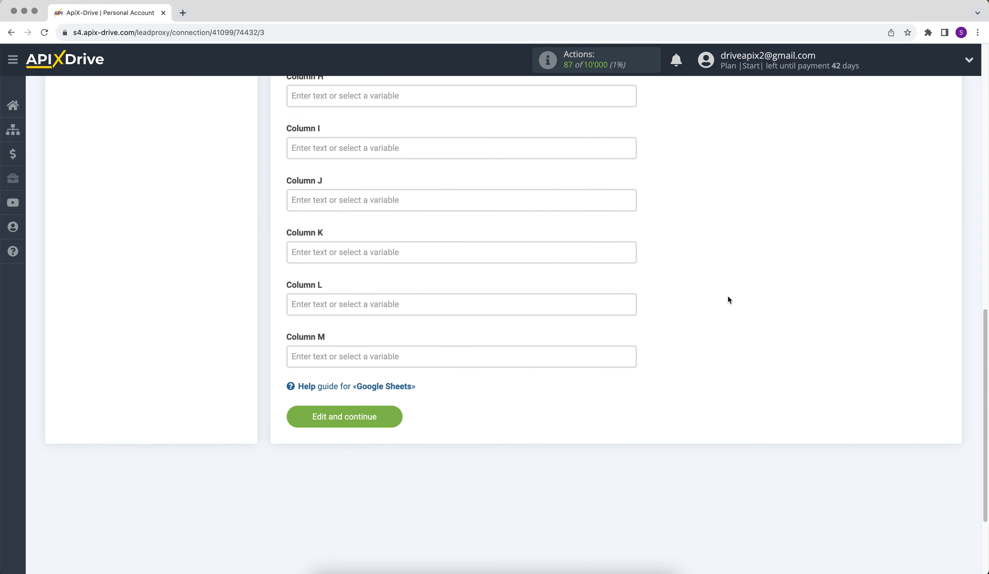
left_click(344, 415)
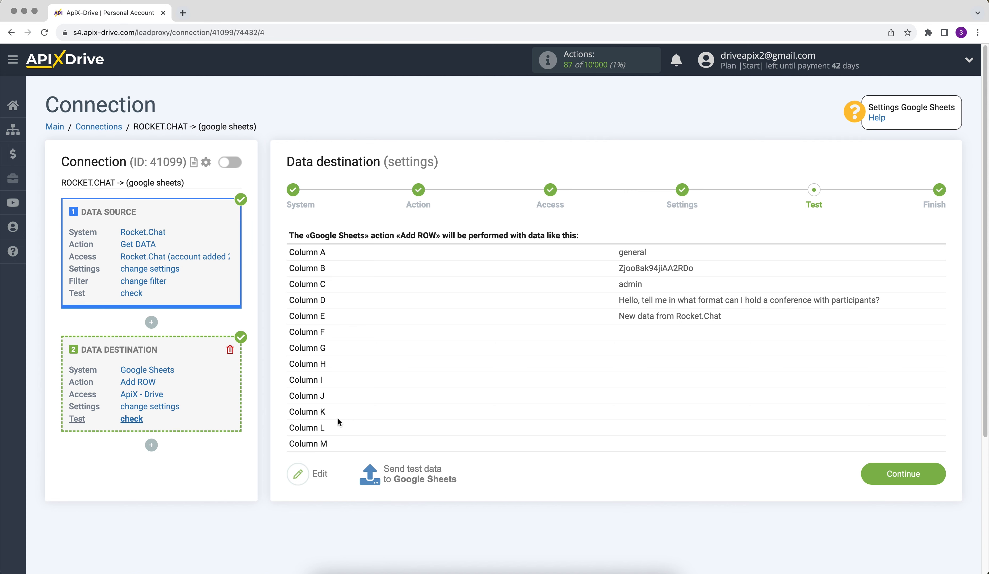
Send test data to Google Sheets and continue to finish the destination setup.
left_click(396, 481)
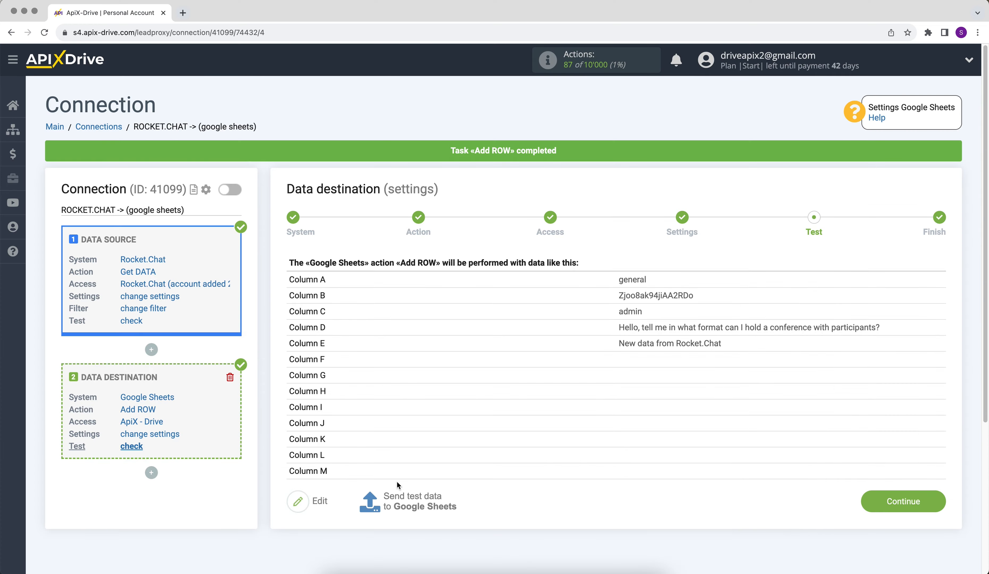
left_click(871, 502)
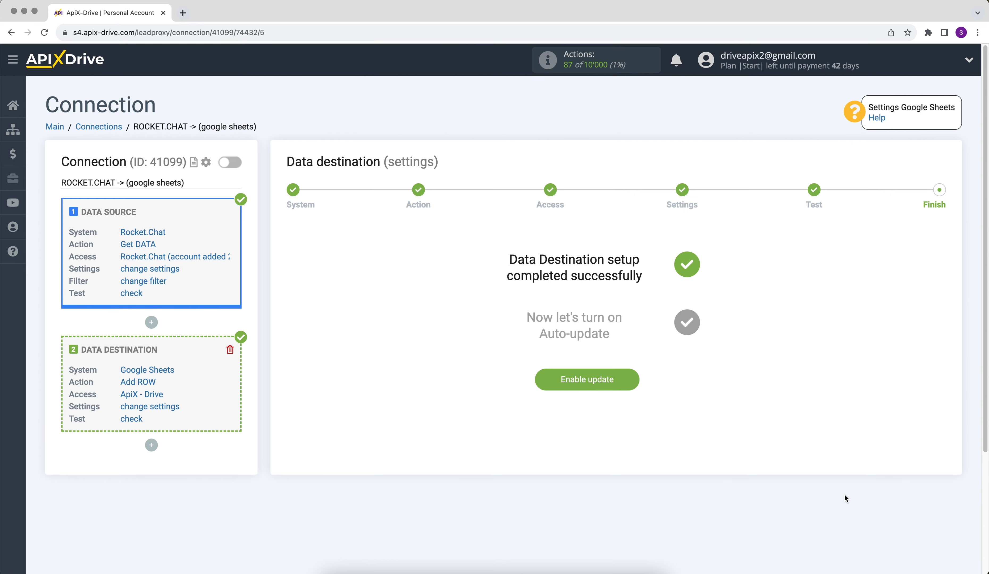
Enable auto-update and set the connection's update interval to 5 minutes.
left_click(553, 382)
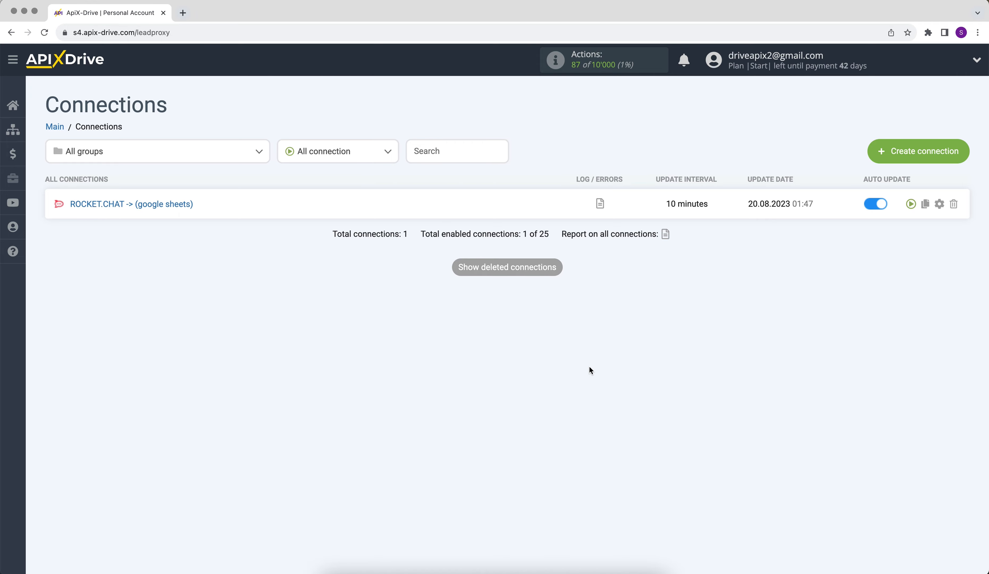
left_click(940, 204)
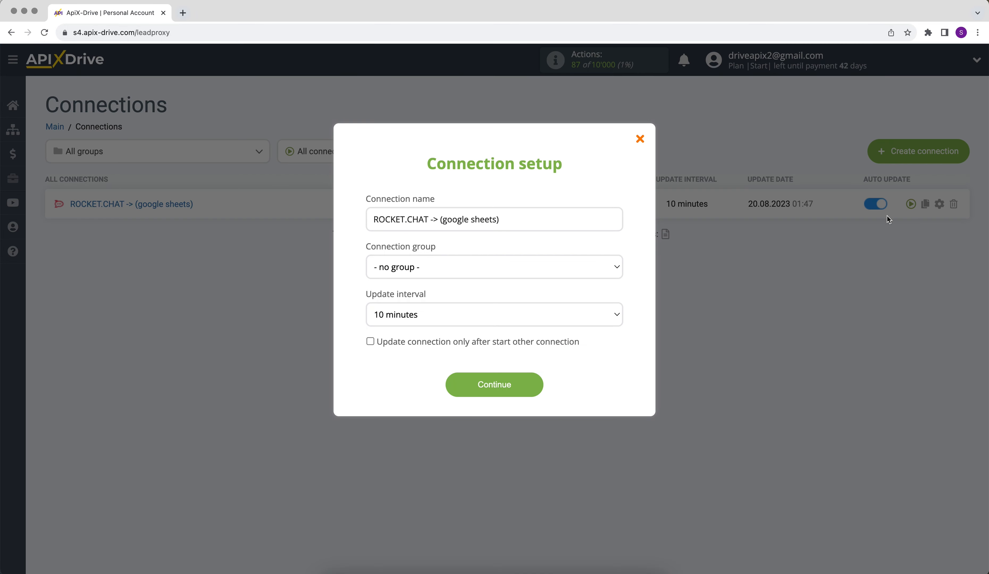
left_click(552, 314)
left_click(553, 305)
left_click(515, 379)
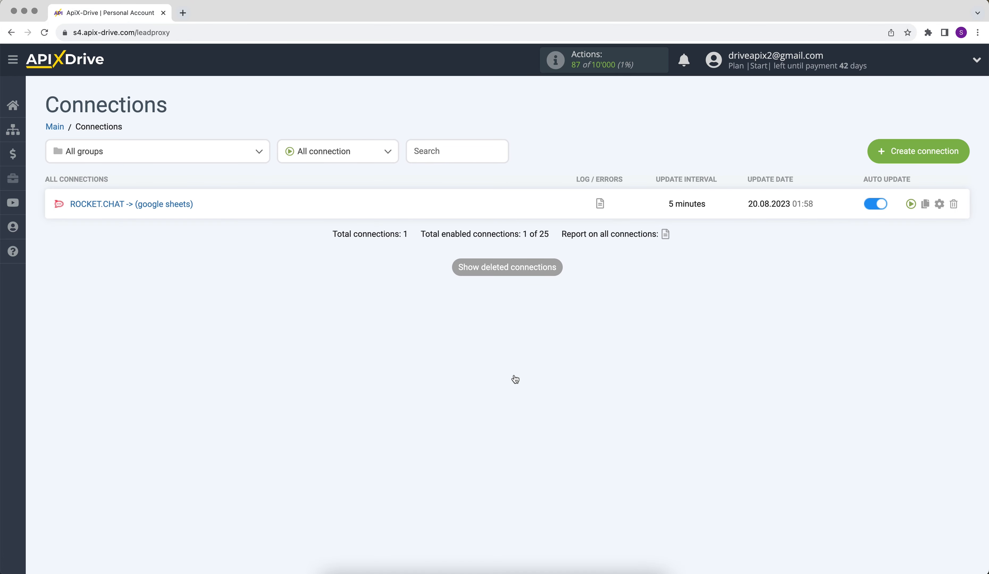